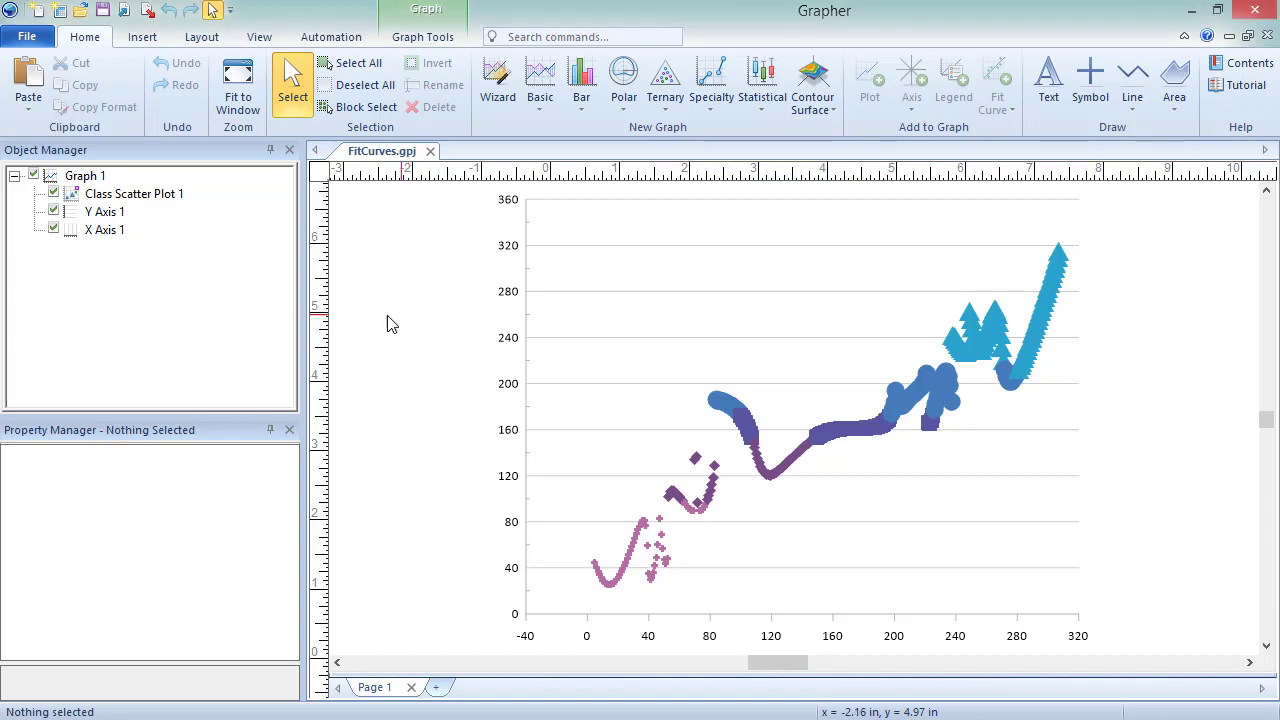
- Add a Linear Fit to Class Scatter Plot 1 and bring up its fit direction choices
{"action": "left_click", "coordinate": [77, 197]}
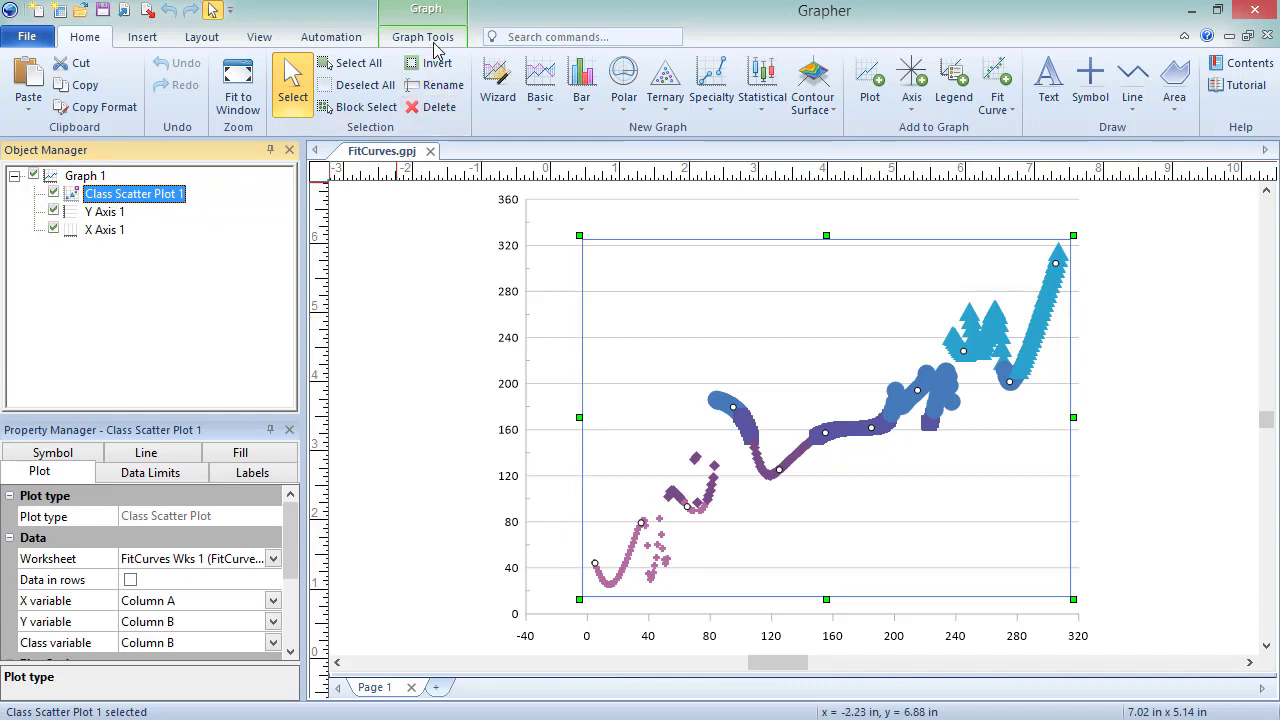
{"action": "left_click", "coordinate": [430, 38]}
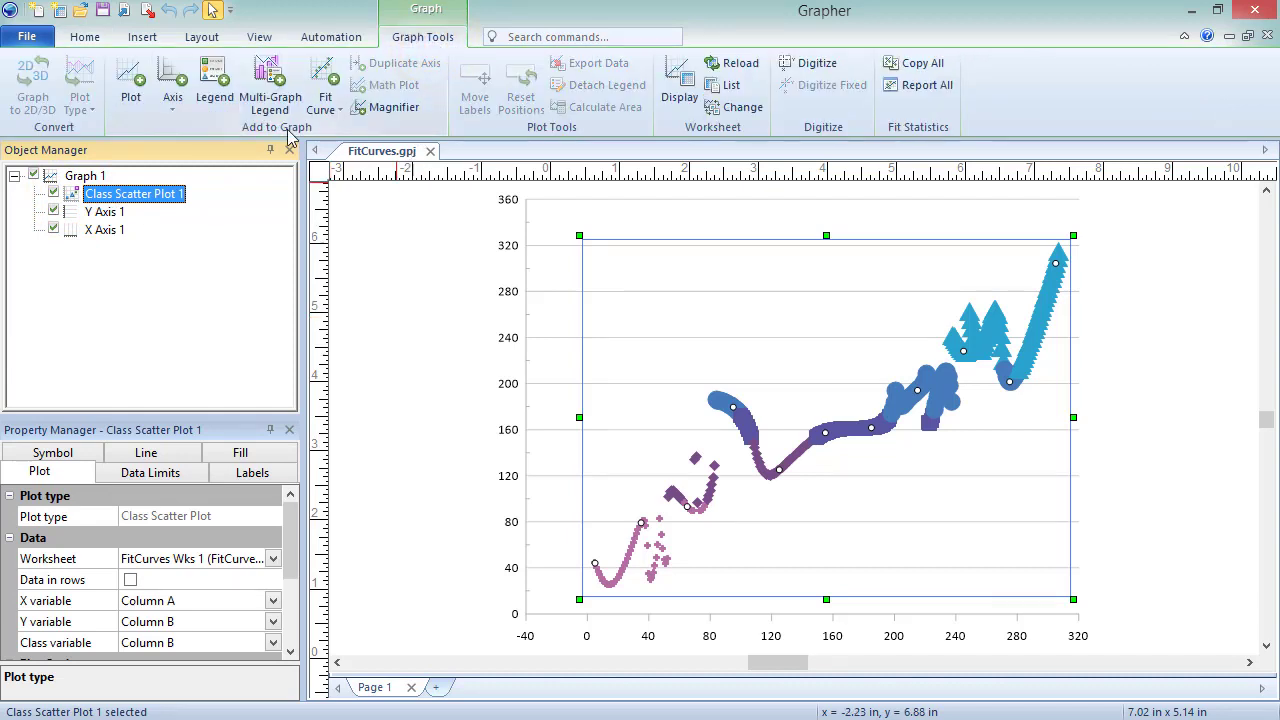
{"action": "left_click", "coordinate": [338, 84]}
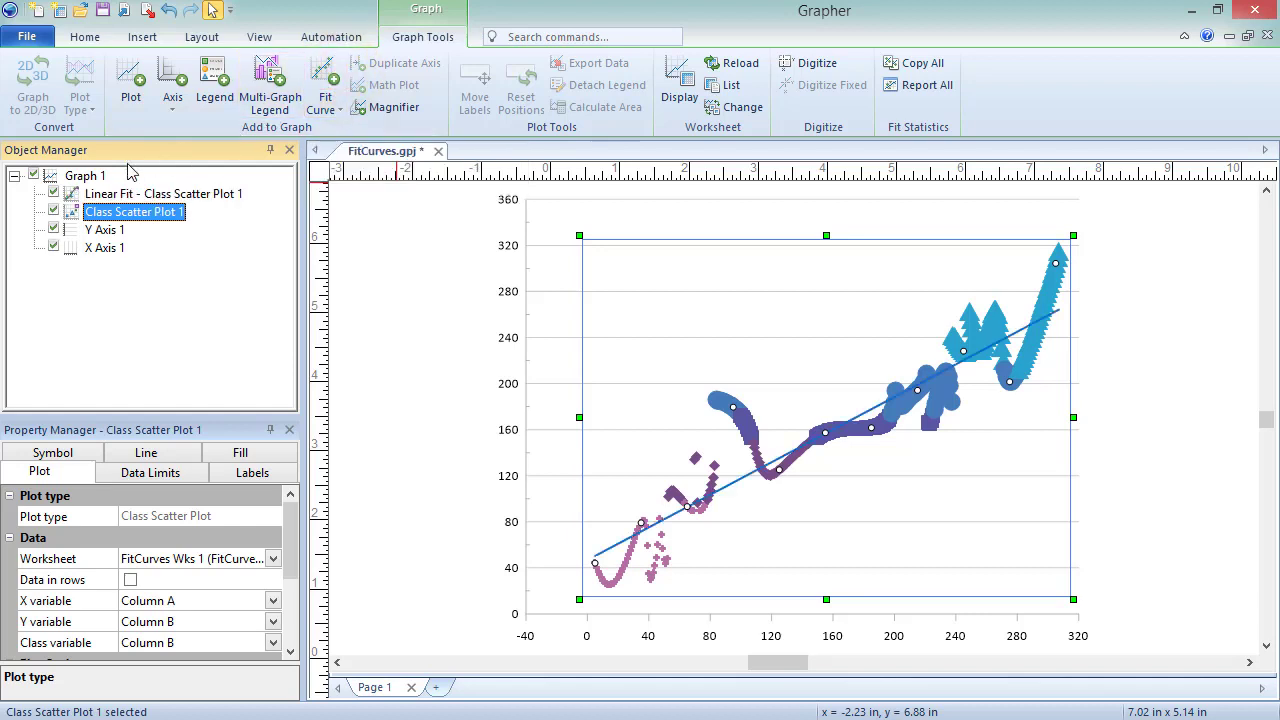
{"action": "left_click", "coordinate": [71, 196]}
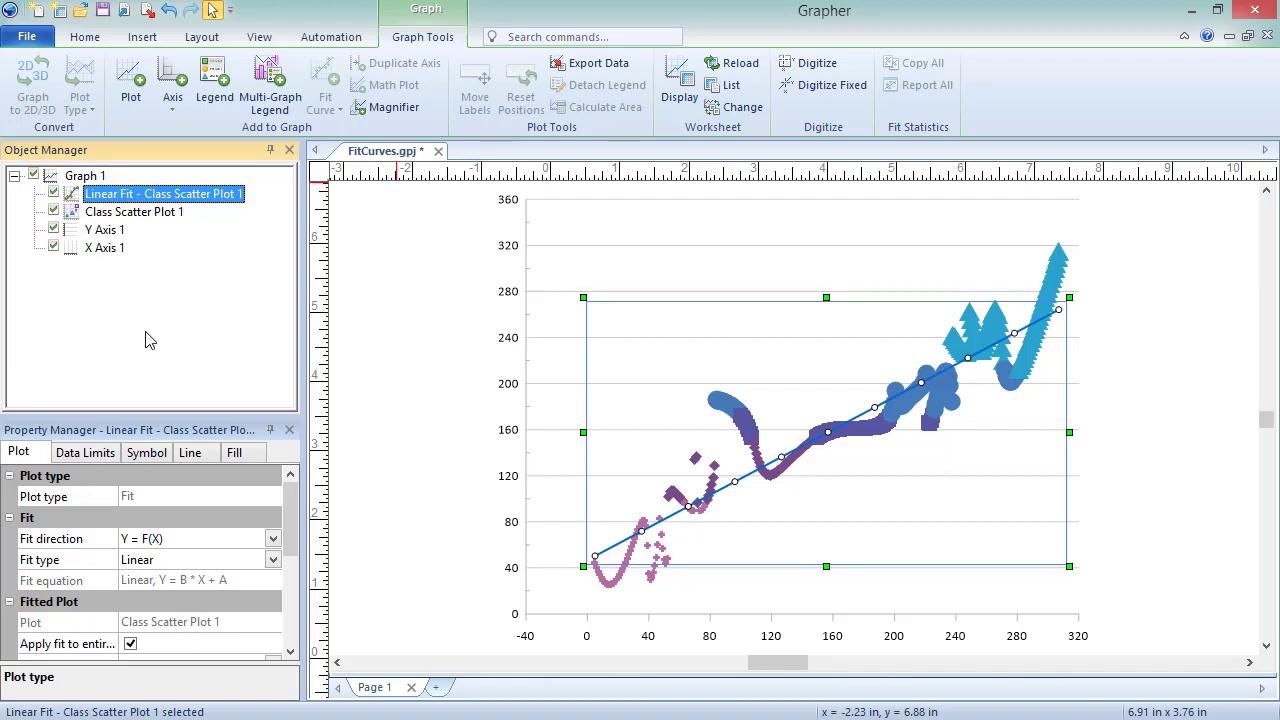
{"action": "left_click", "coordinate": [273, 543]}
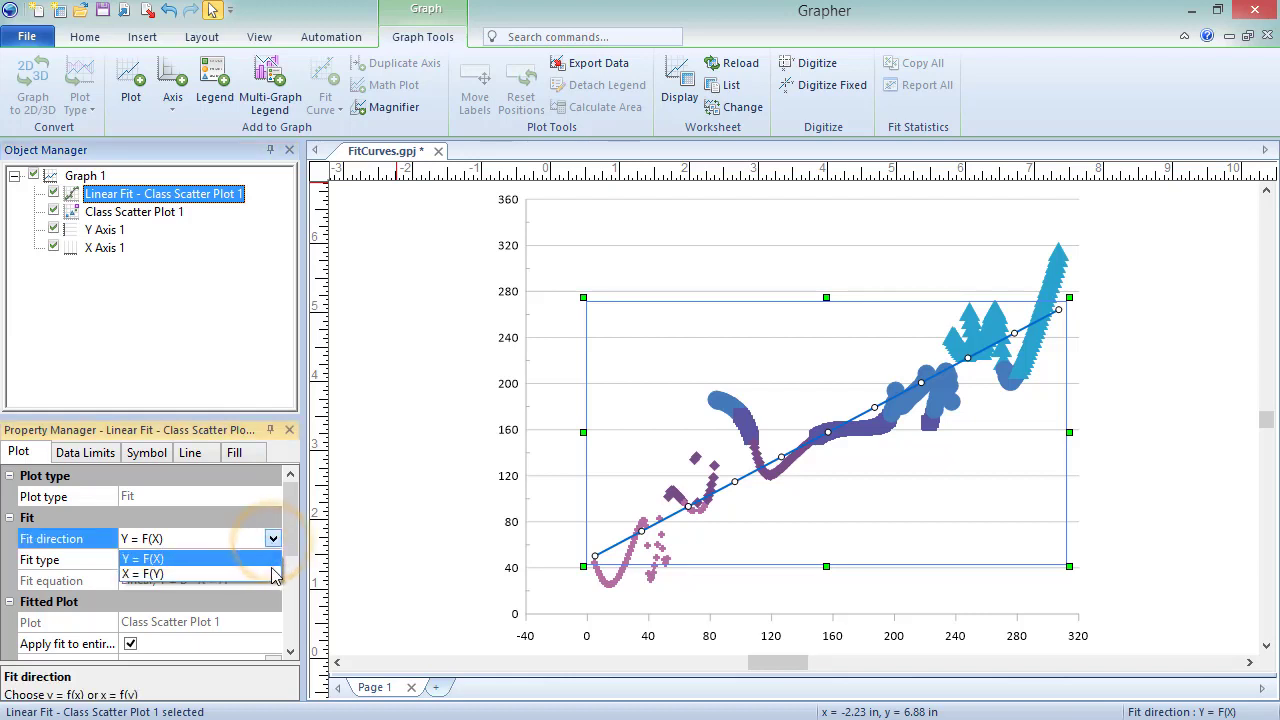
- Set the fit to X = F(Y), change its type to Polynomial, and add another Linear Fit
{"action": "left_click", "coordinate": [272, 574]}
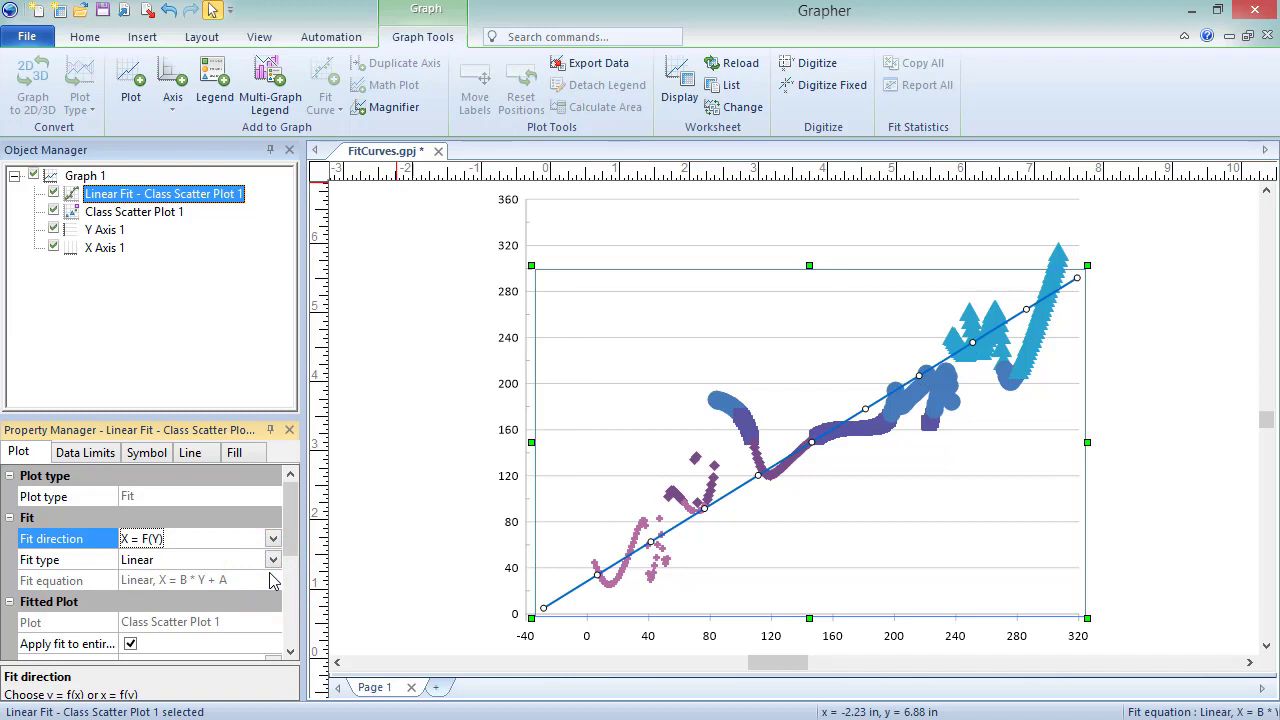
{"action": "left_click", "coordinate": [71, 196]}
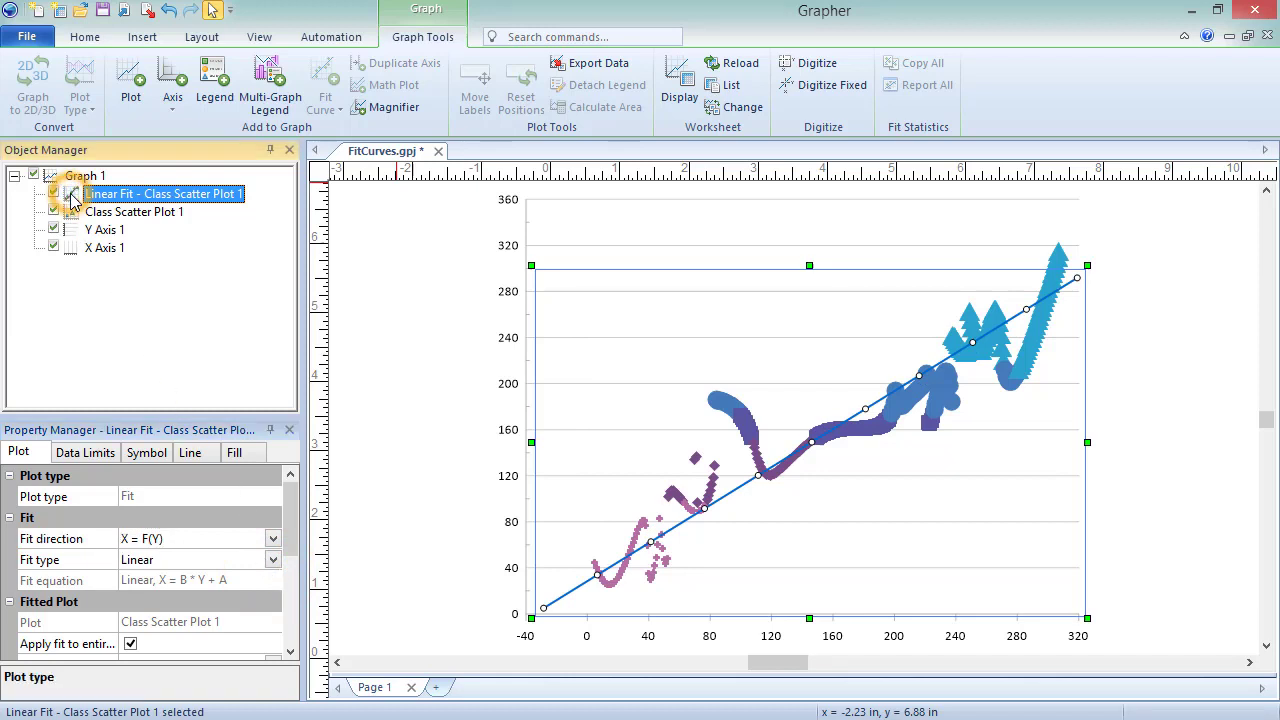
{"action": "left_click", "coordinate": [36, 455]}
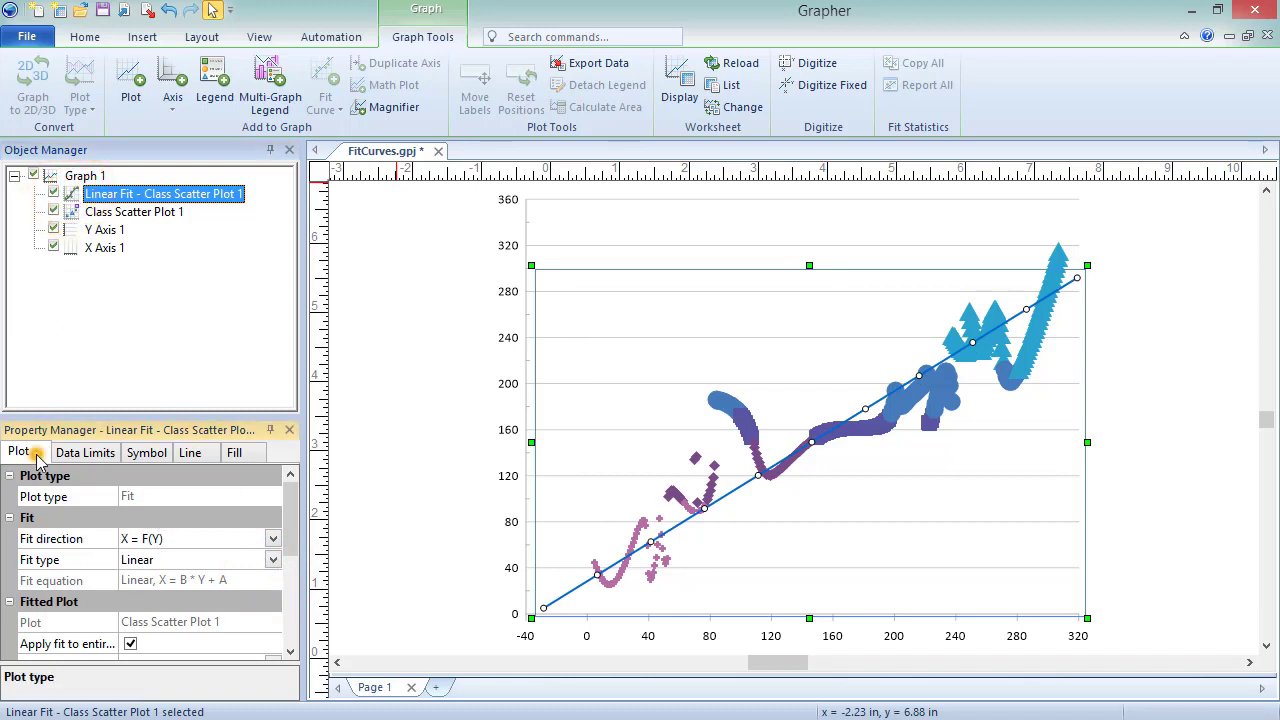
{"action": "left_click", "coordinate": [273, 562]}
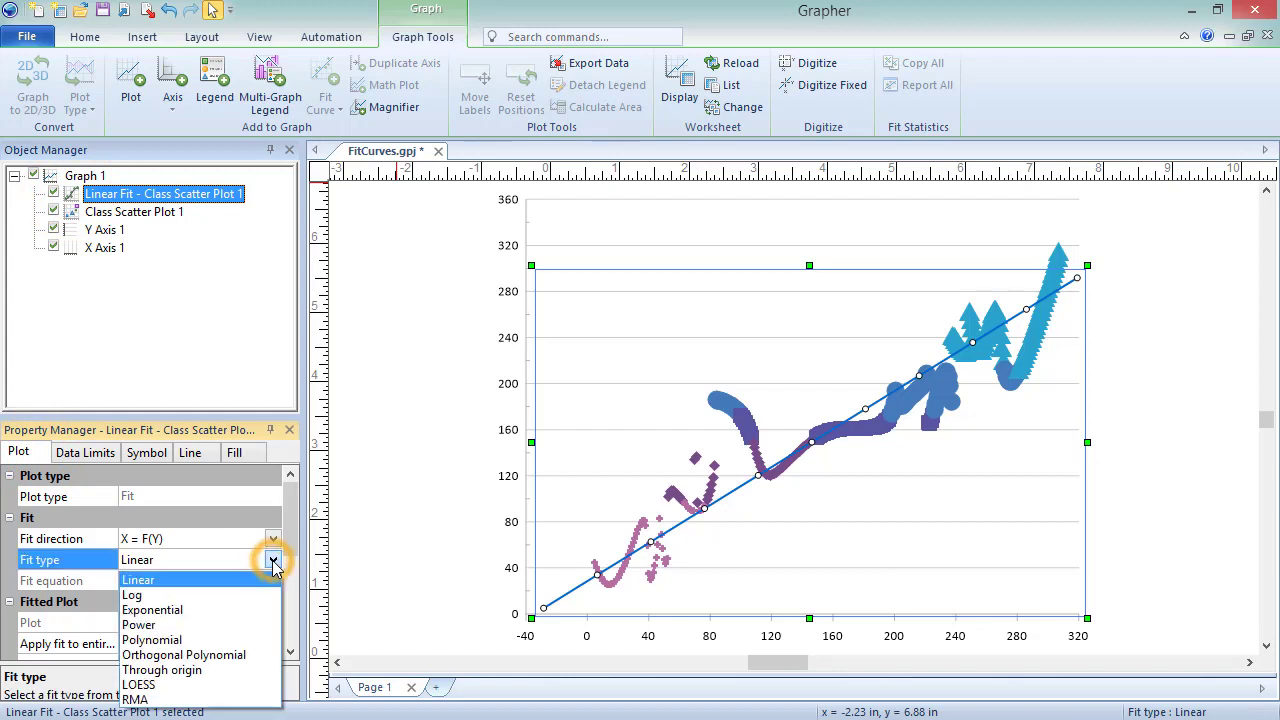
{"action": "left_click", "coordinate": [267, 643]}
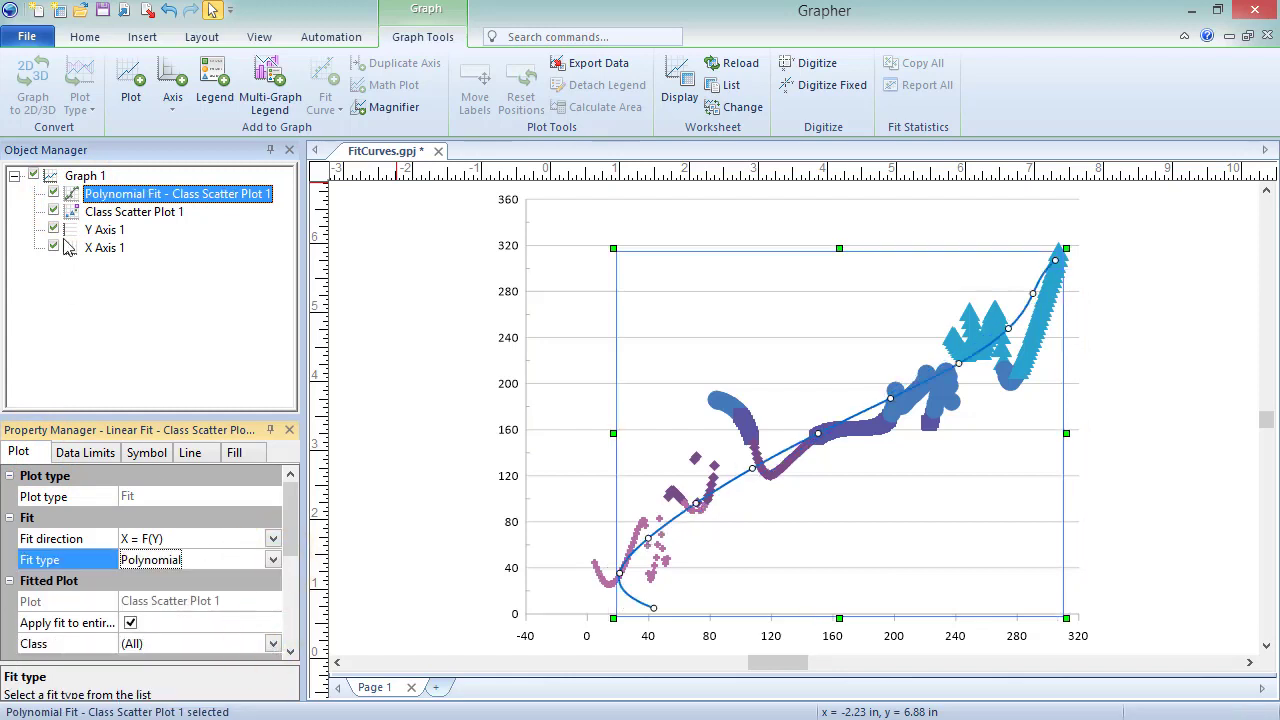
{"action": "left_click", "coordinate": [90, 212]}
{"action": "left_click", "coordinate": [326, 75]}
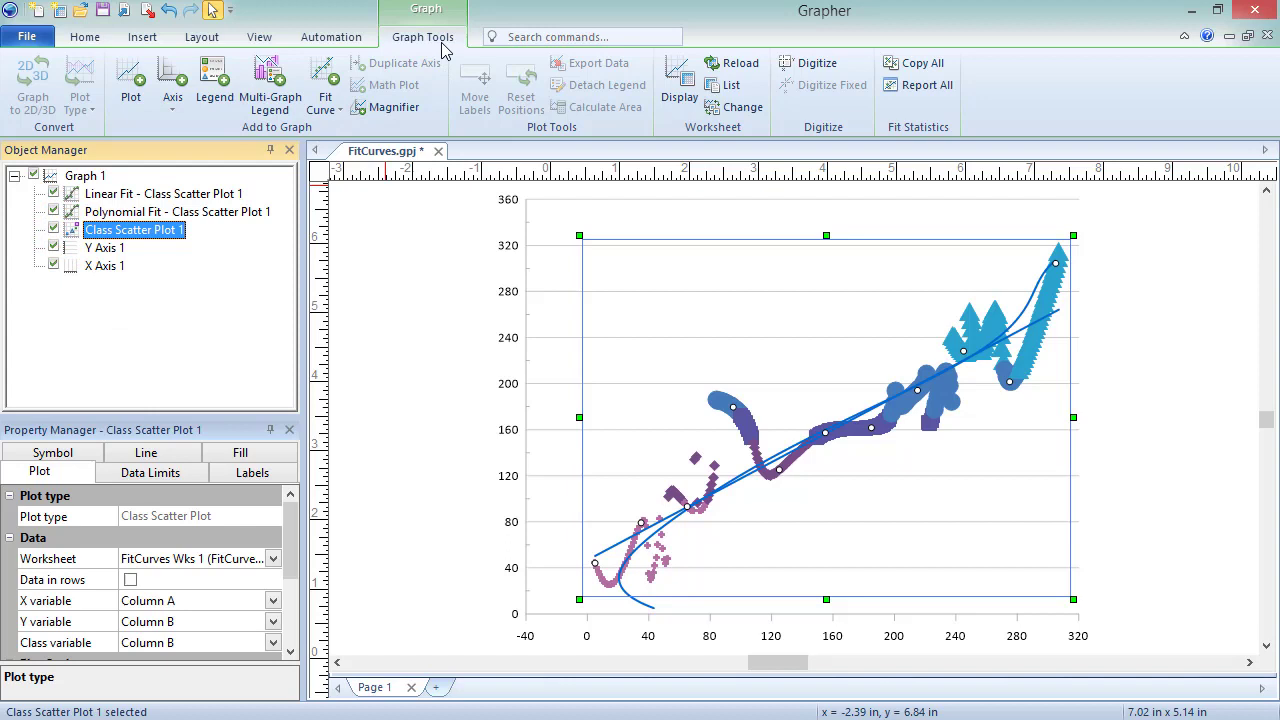
- Define Custom Fit 1 as Y = a*x^3+B/x with auto-added parameters a and B
{"action": "left_click", "coordinate": [333, 106]}
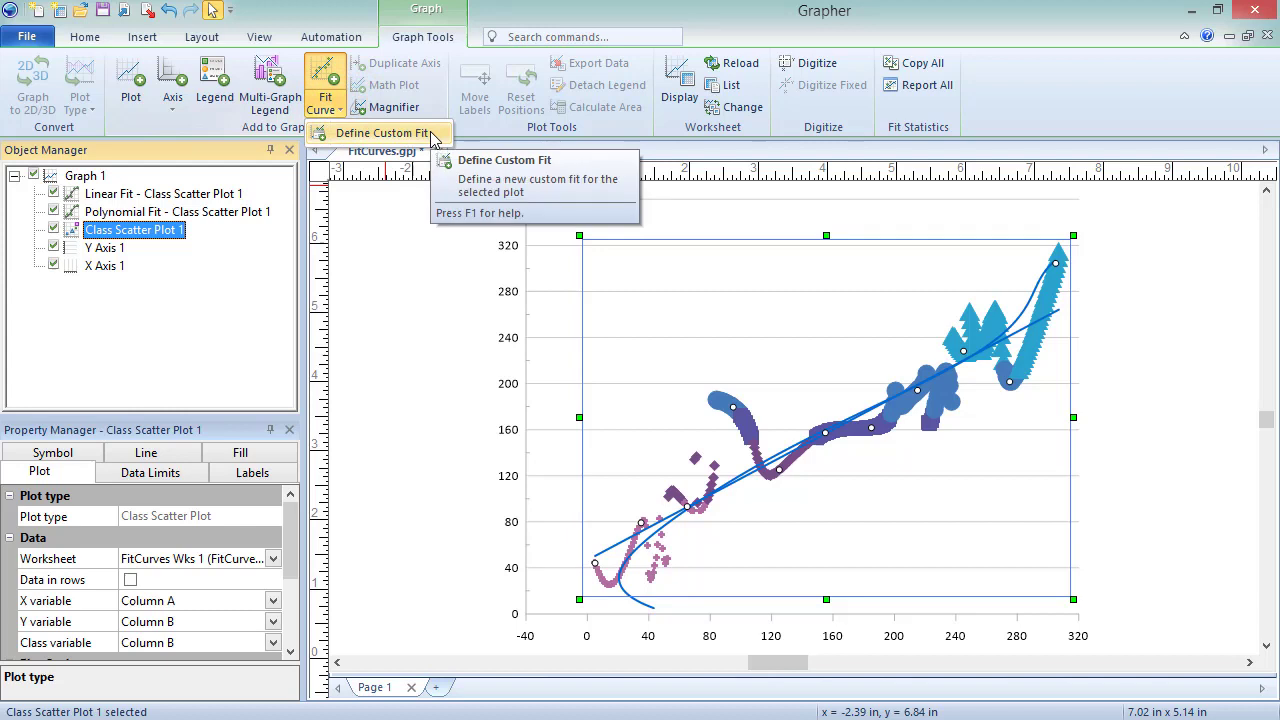
{"action": "left_click", "coordinate": [434, 138]}
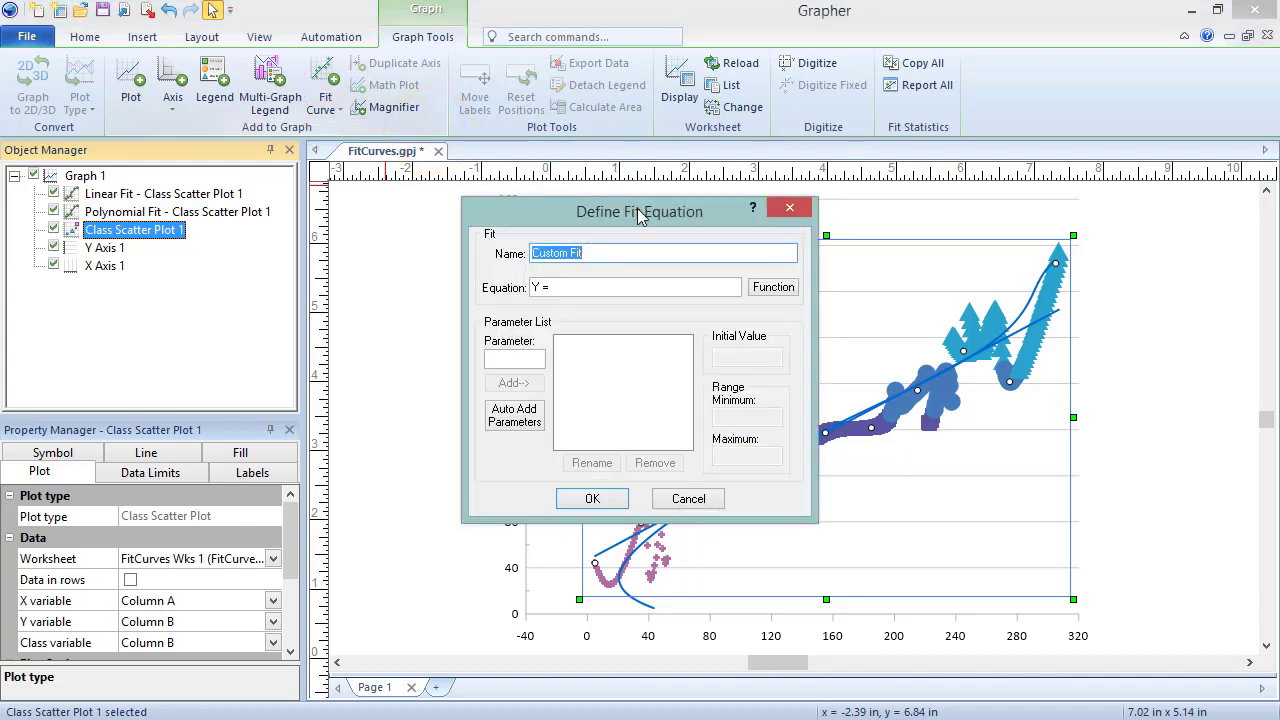
{"action": "key", "text": "End"}
{"action": "type", "text": "1"}
{"action": "left_click", "coordinate": [633, 283]}
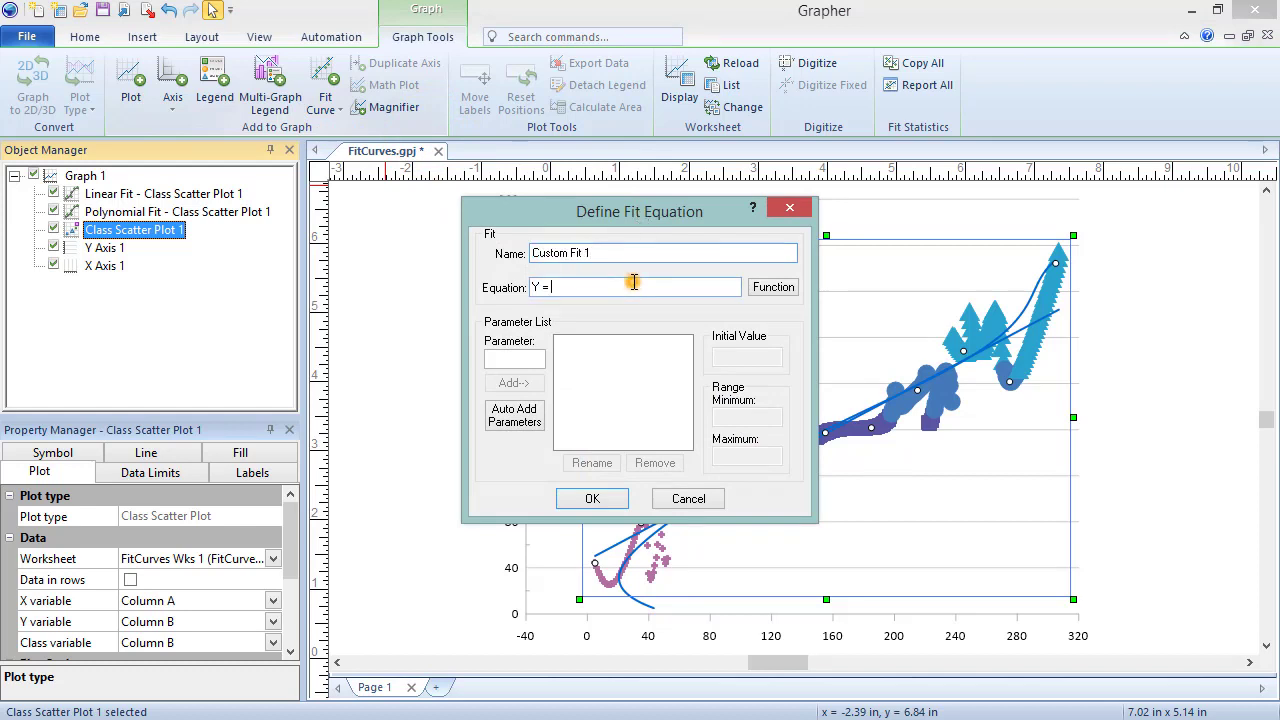
{"action": "type", "text": "a*x^3+B/x"}
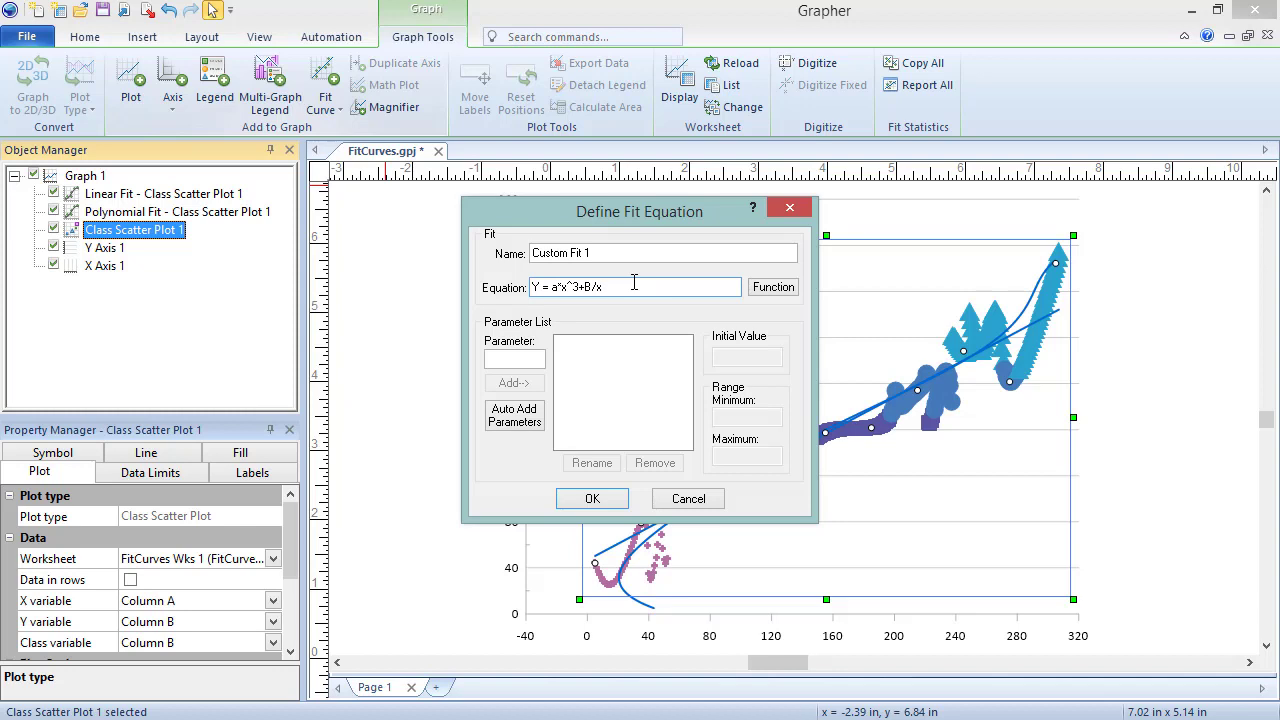
{"action": "left_click", "coordinate": [522, 428]}
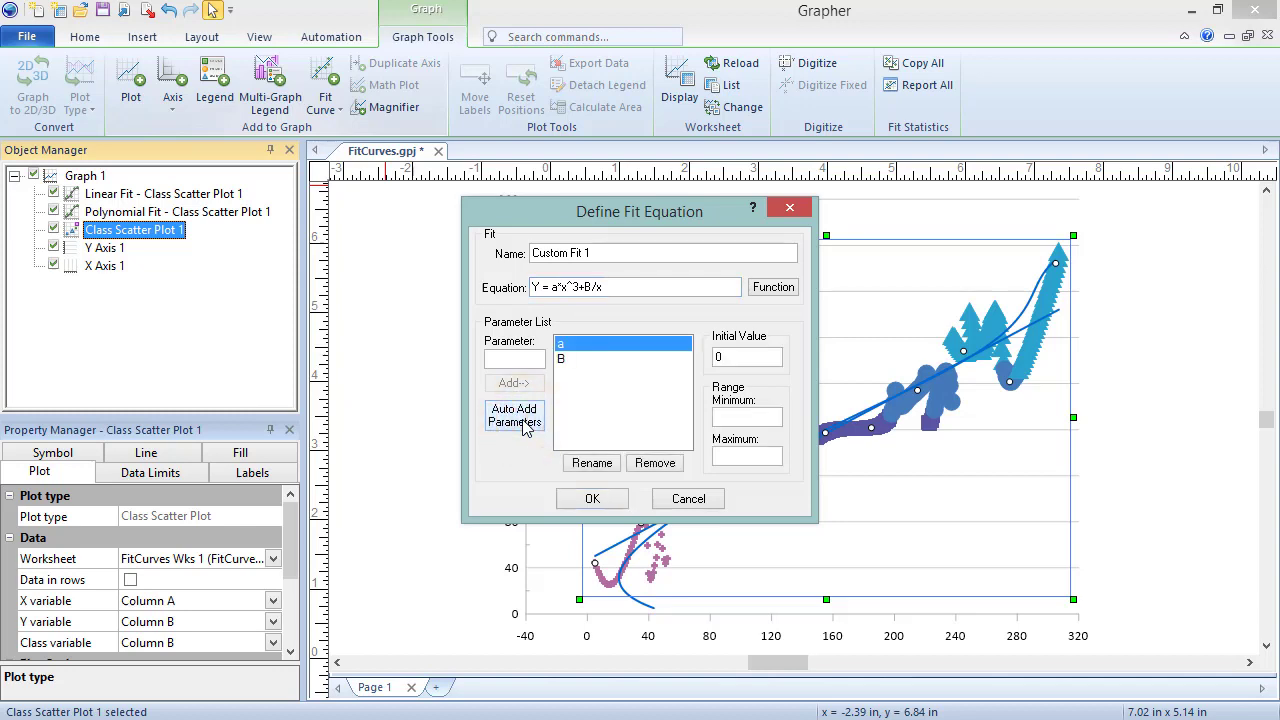
{"action": "left_click", "coordinate": [591, 362]}
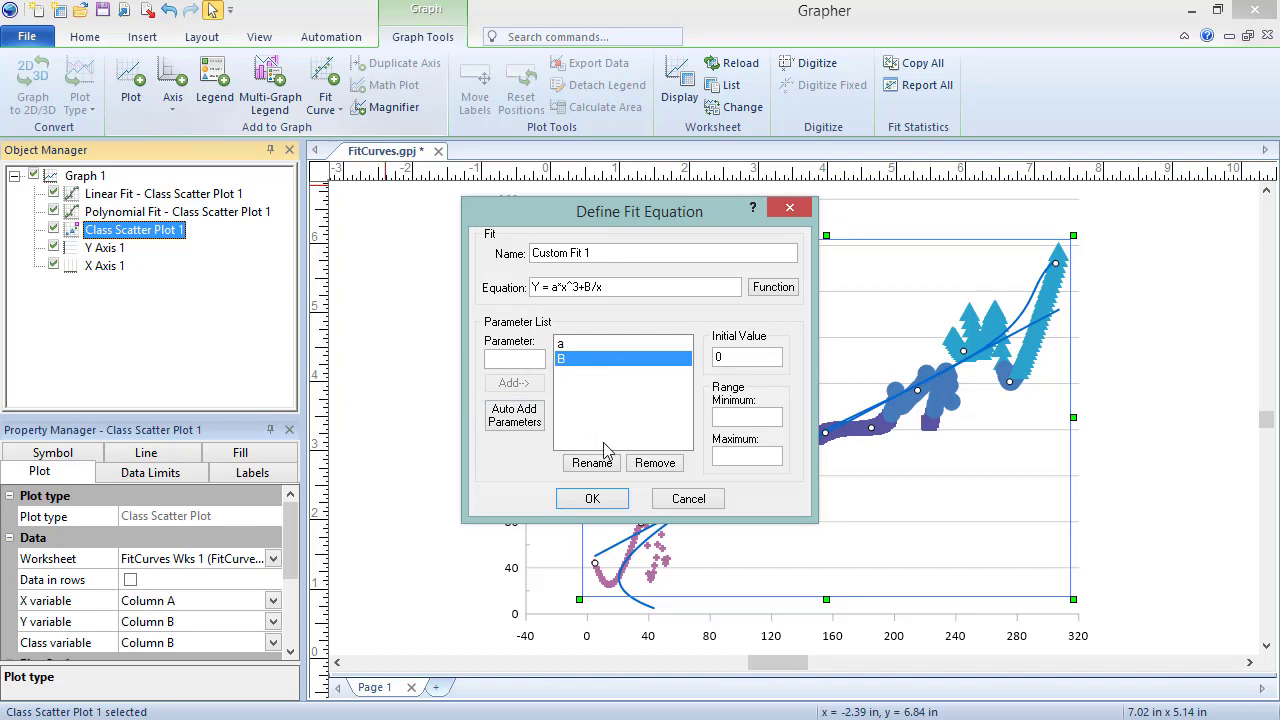
{"action": "left_click", "coordinate": [592, 498]}
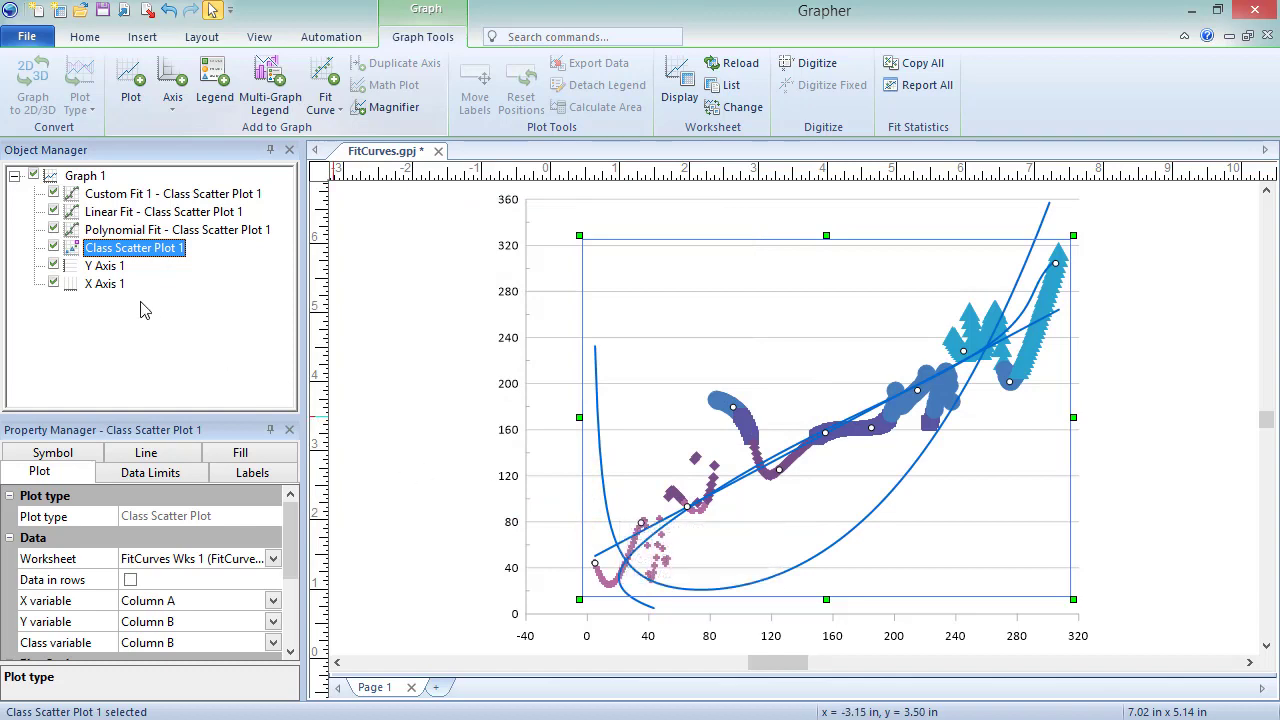
{"action": "left_click", "coordinate": [66, 214]}
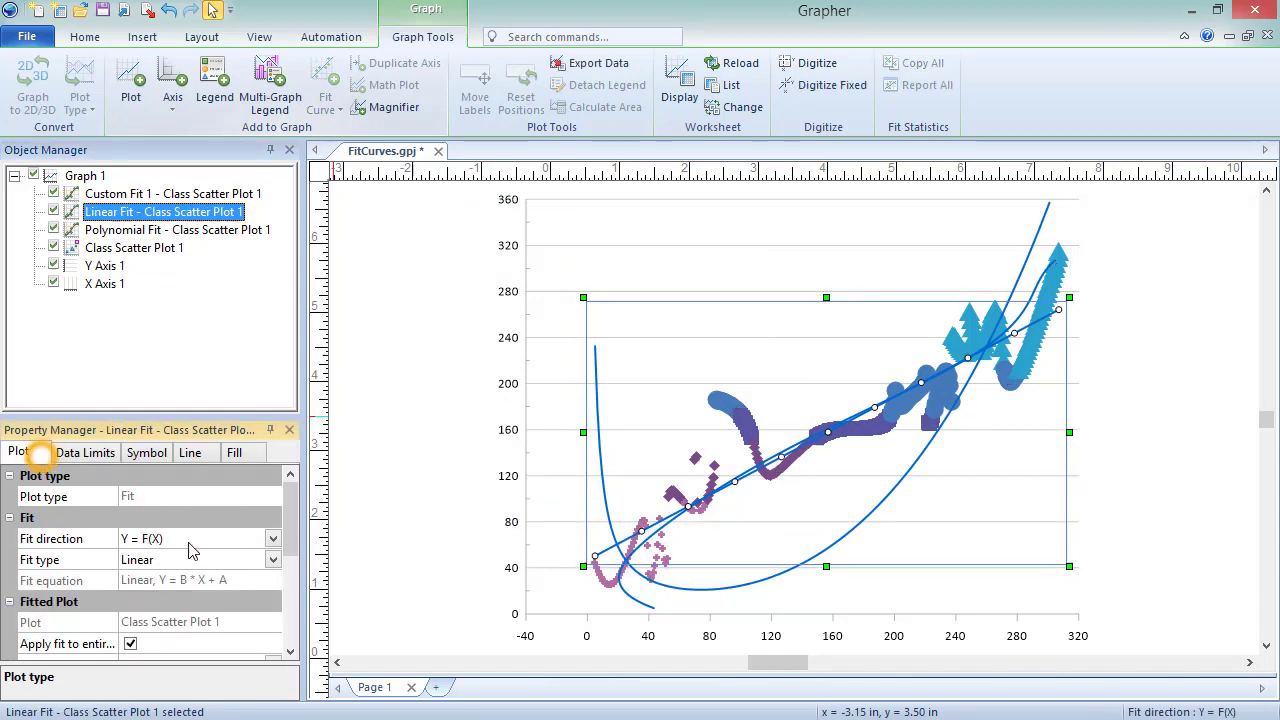
{"action": "left_click", "coordinate": [273, 559]}
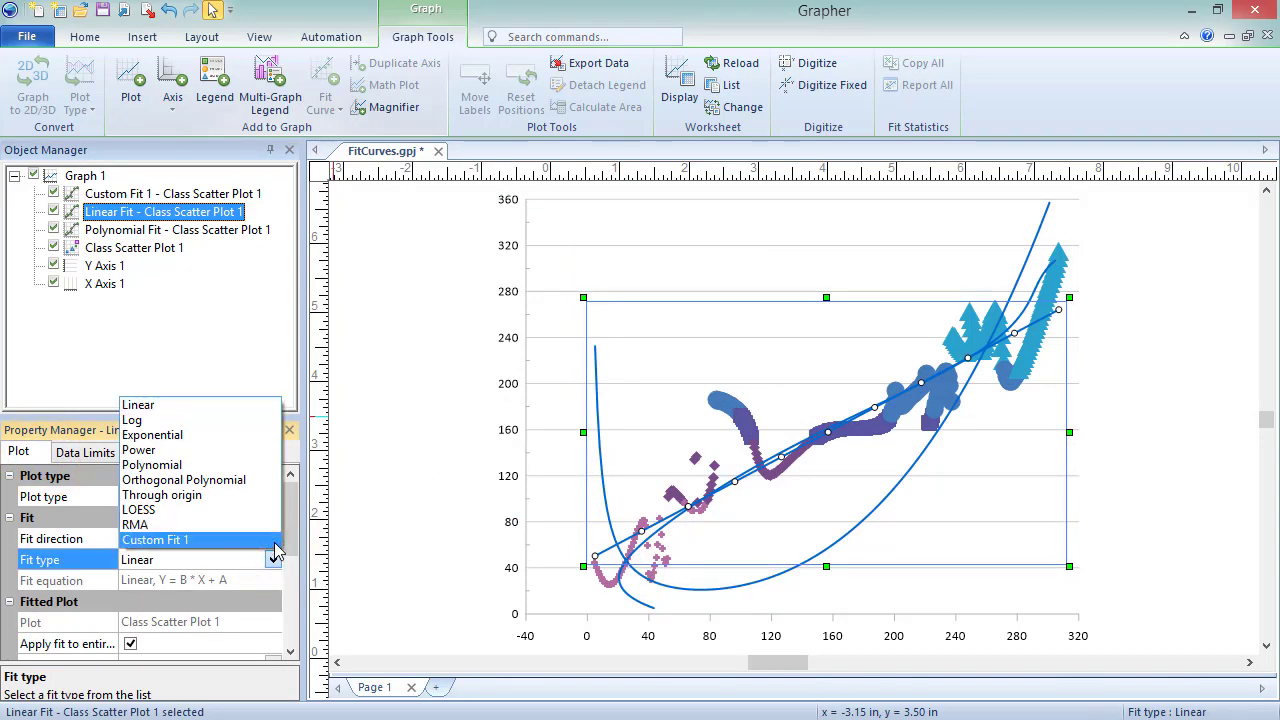
{"action": "left_click", "coordinate": [340, 550]}
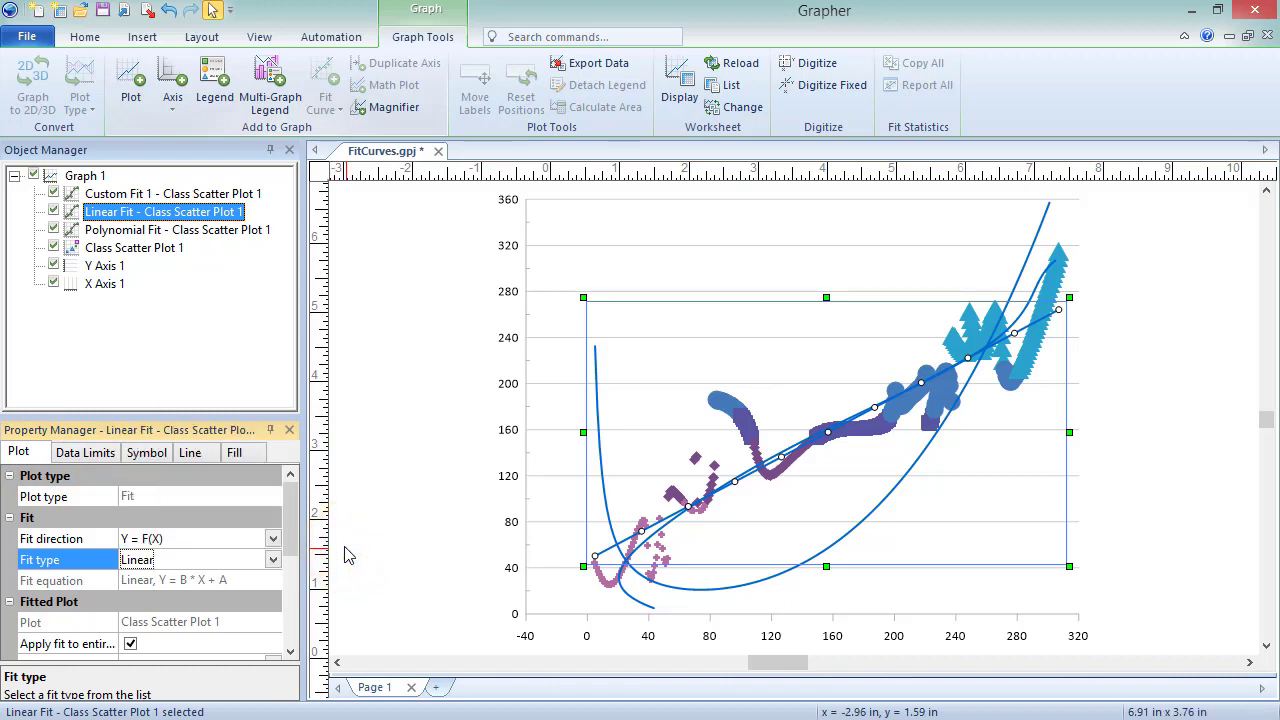
{"action": "left_click", "coordinate": [75, 231]}
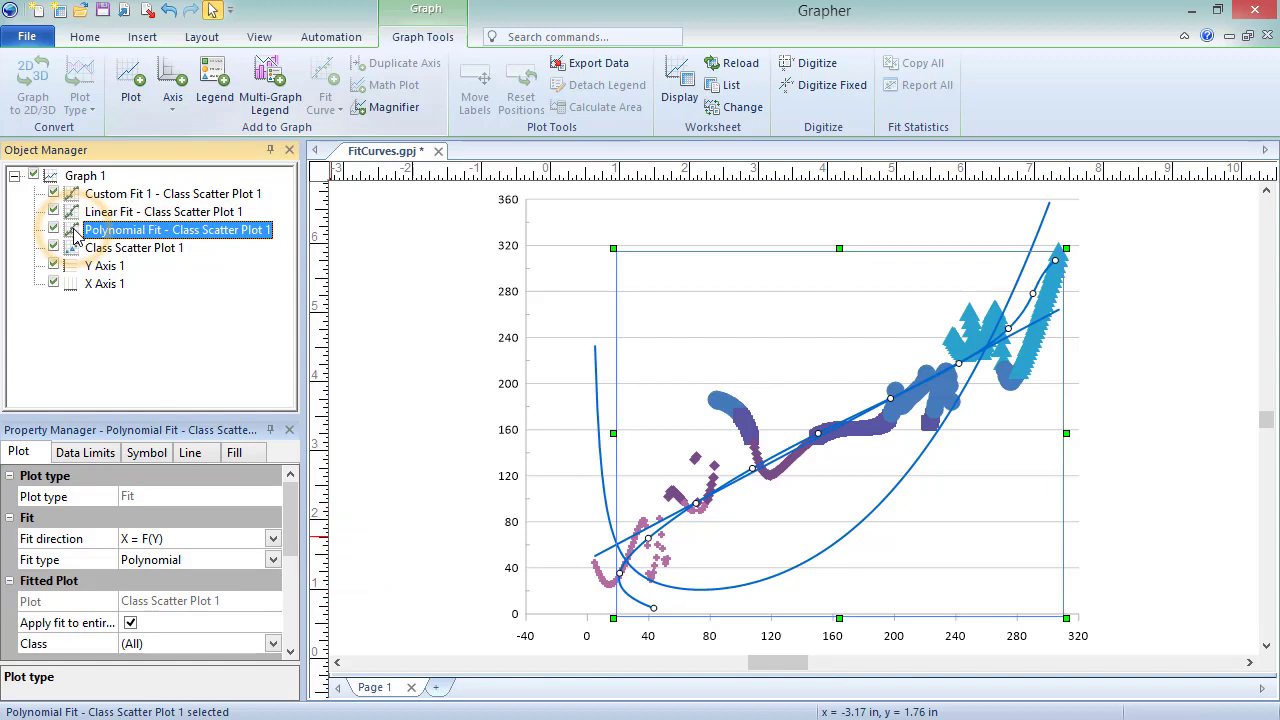
{"action": "key", "text": "Delete"}
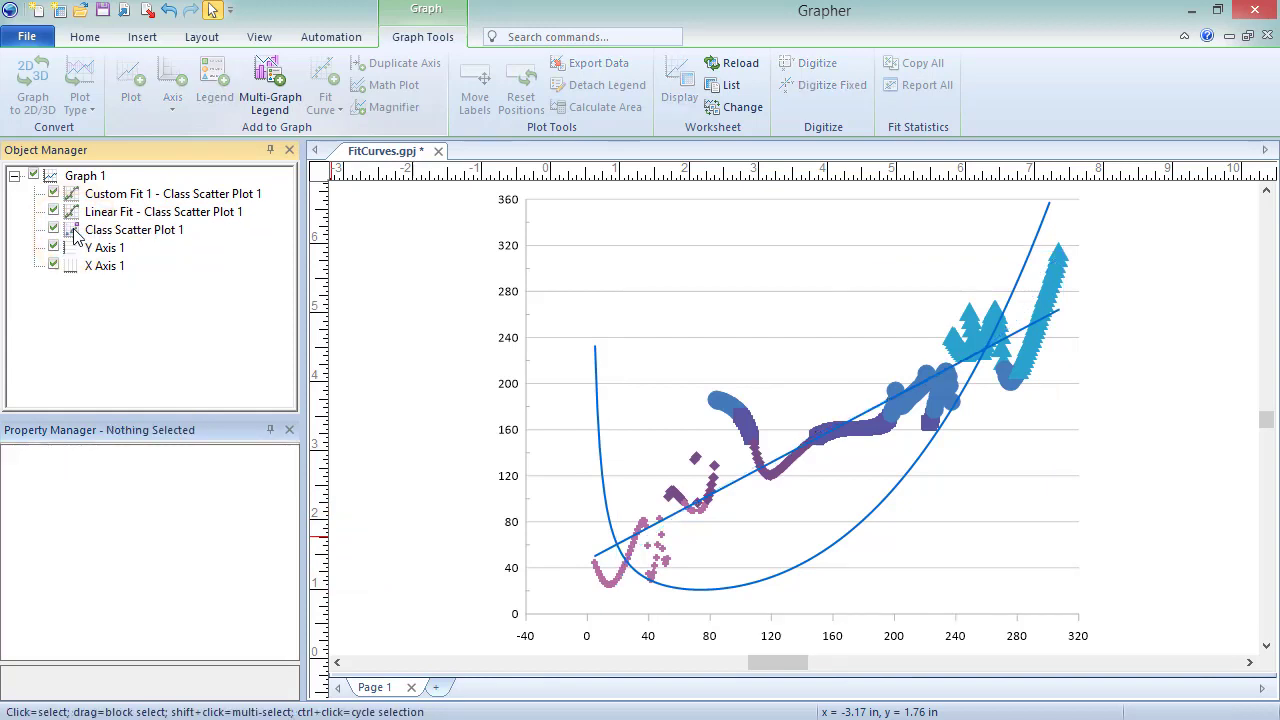
{"action": "key", "text": "ctrl+z"}
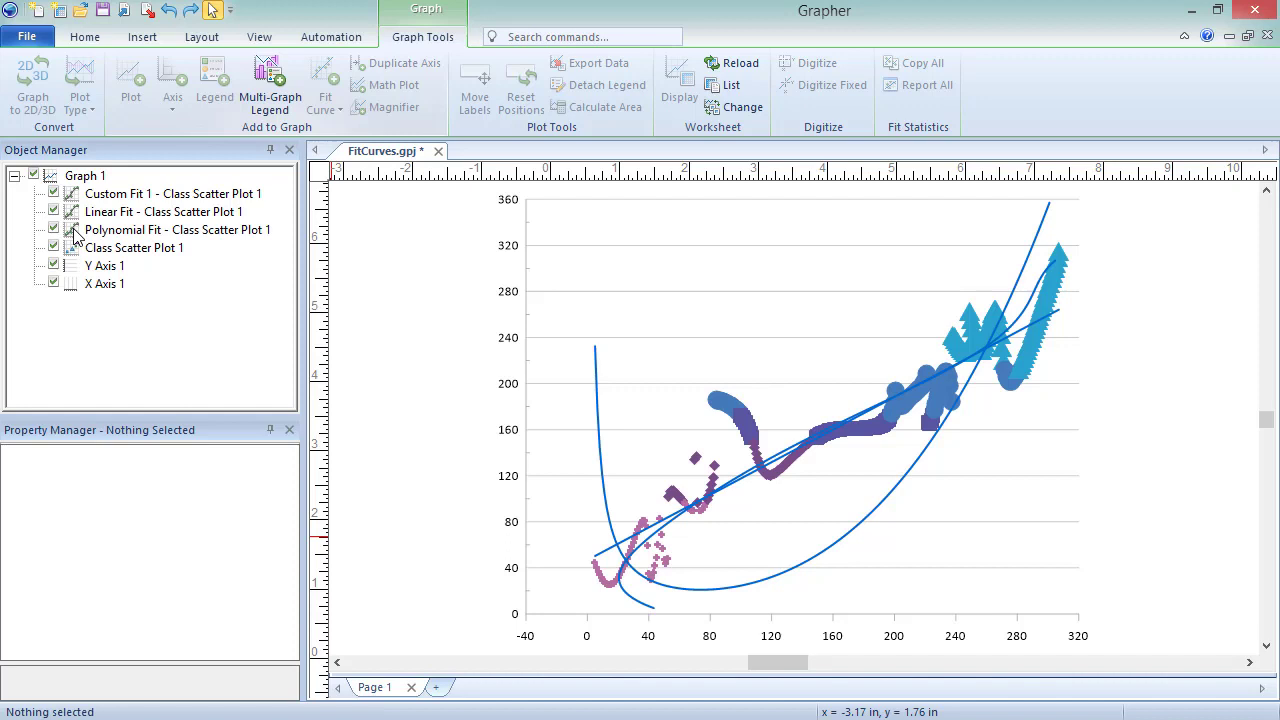
- Colour the Polynomial Fit line Ruby Red
{"action": "left_click", "coordinate": [75, 236]}
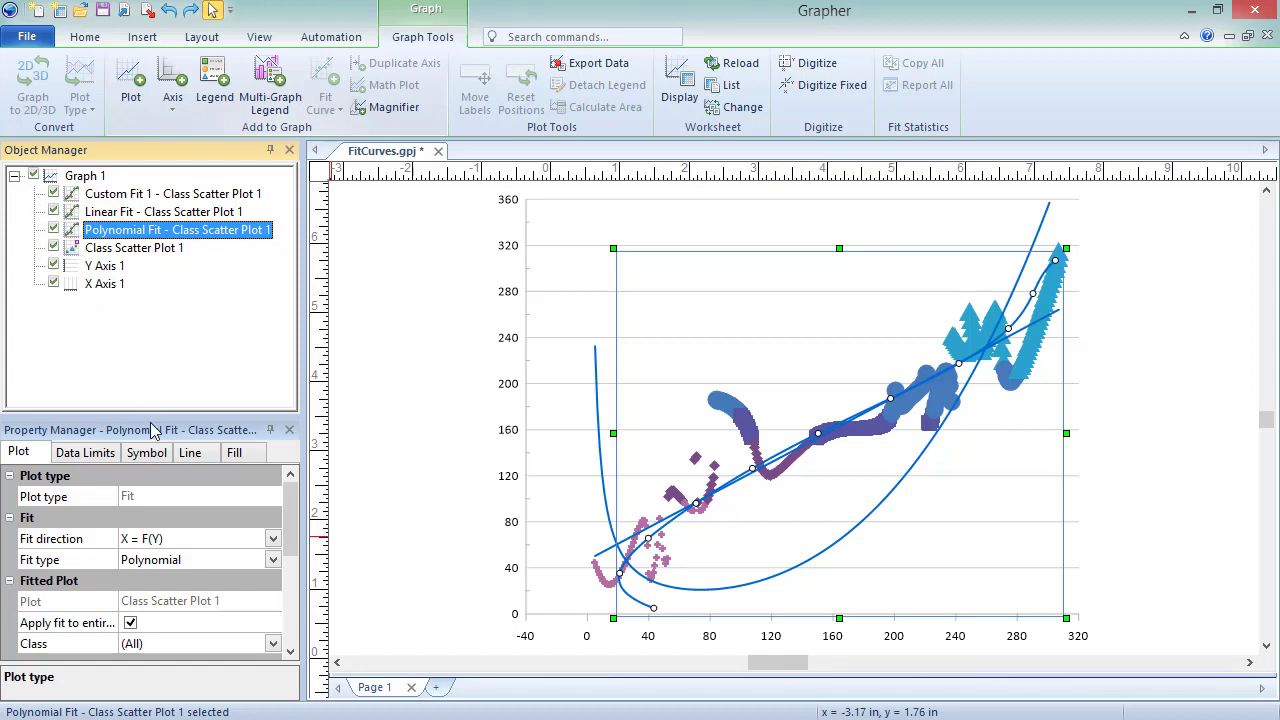
{"action": "left_click", "coordinate": [163, 456]}
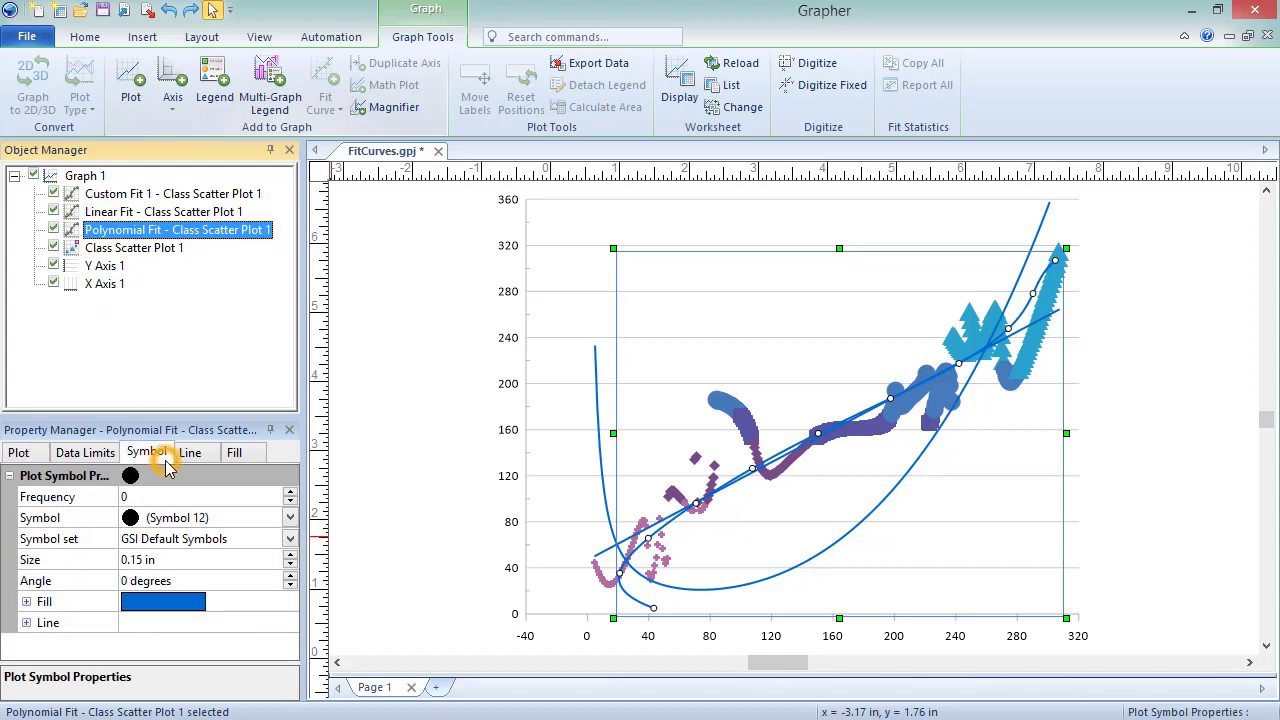
{"action": "left_click", "coordinate": [250, 453]}
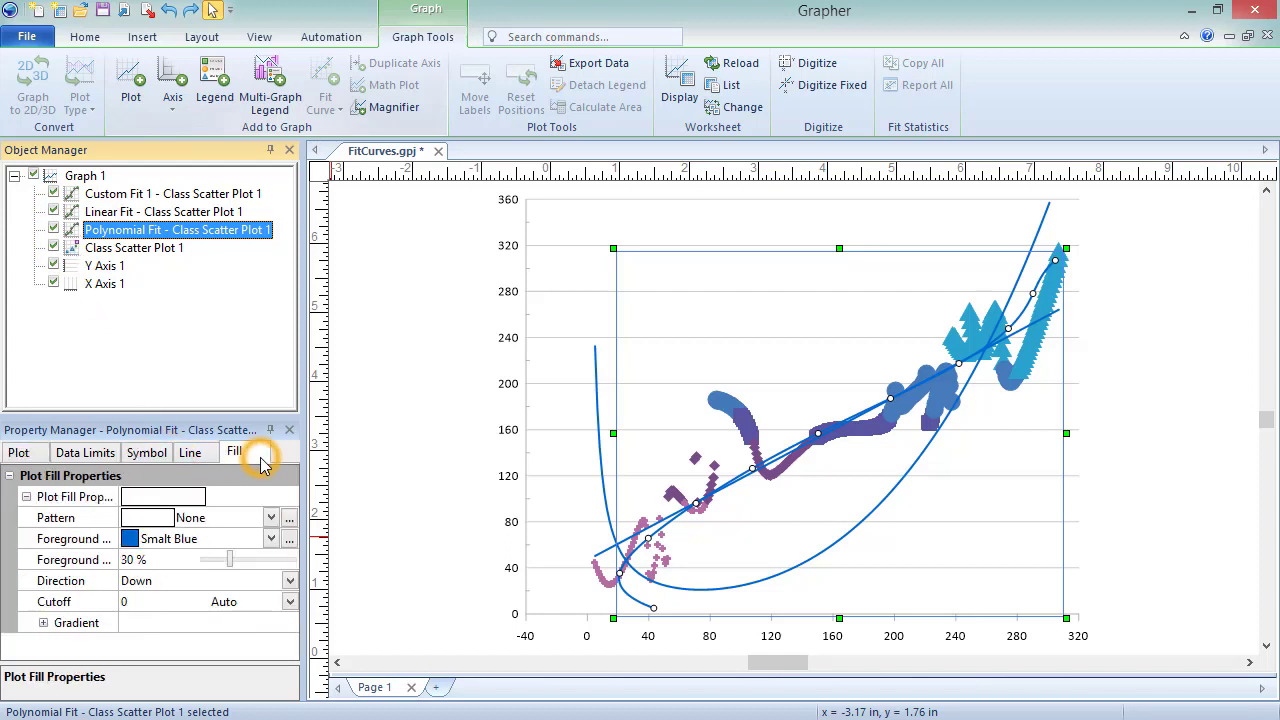
{"action": "left_click", "coordinate": [209, 460]}
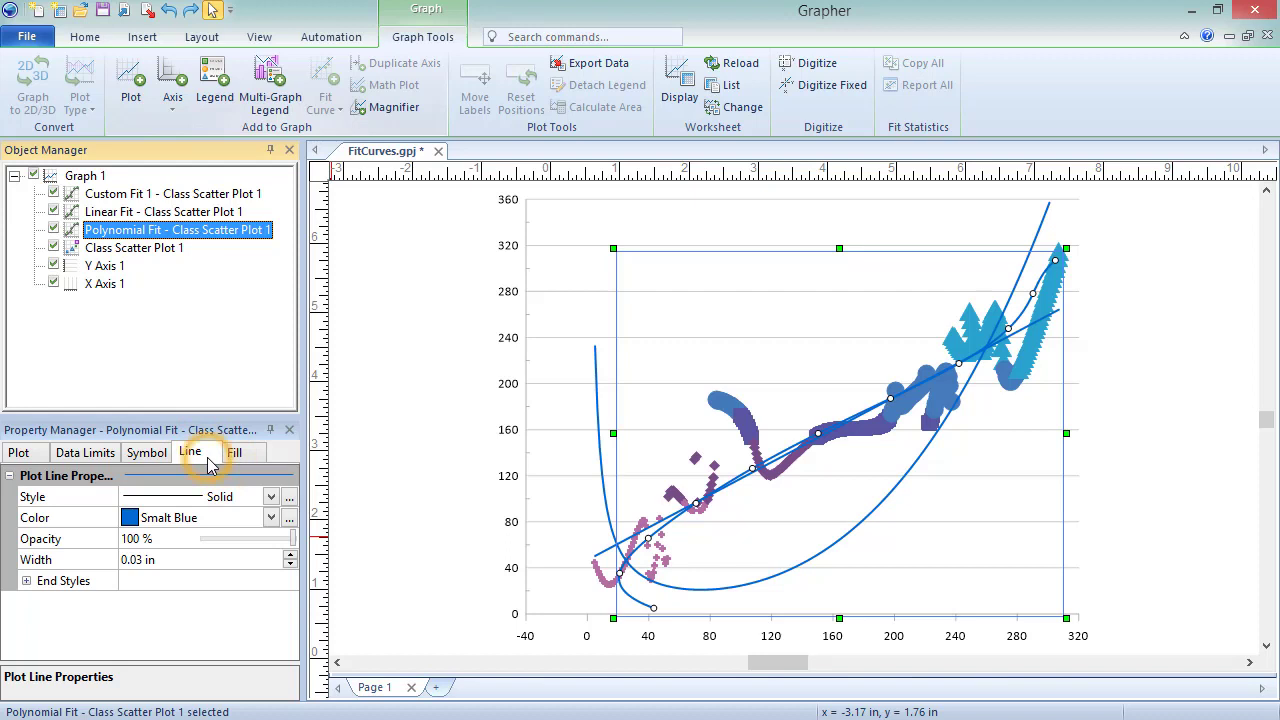
{"action": "left_click", "coordinate": [271, 517]}
{"action": "left_click", "coordinate": [253, 626]}
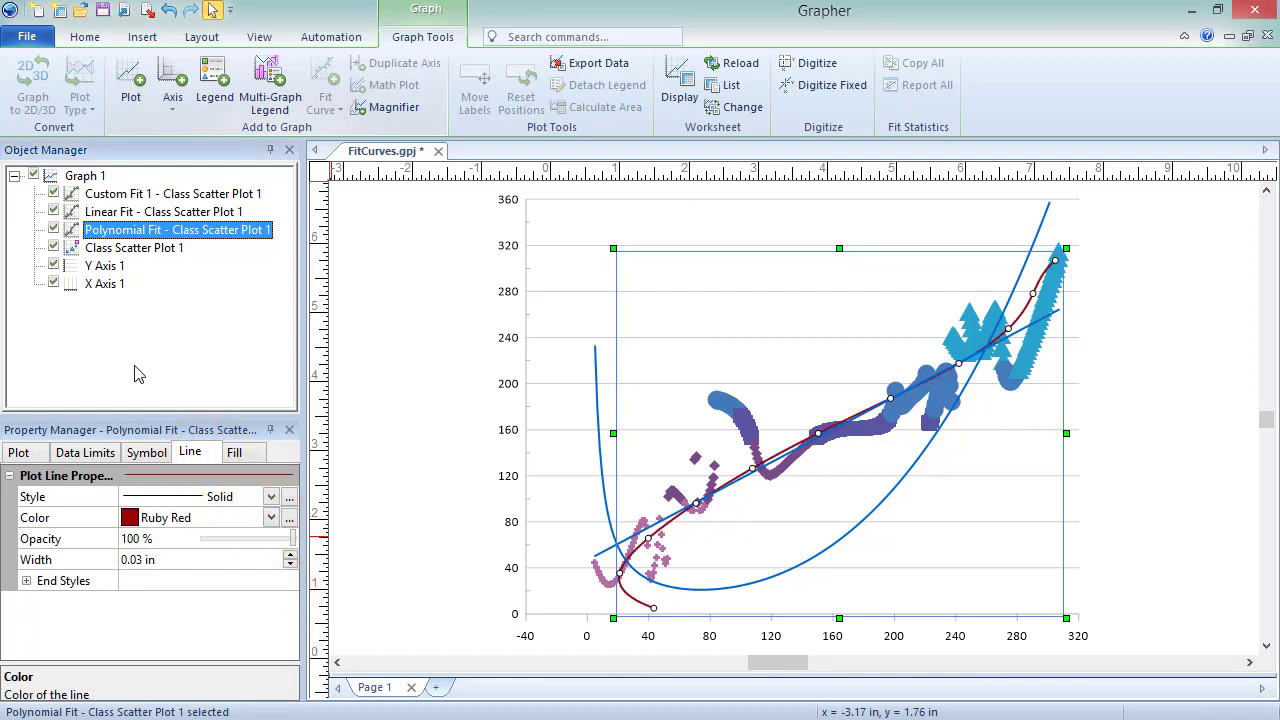
- Colour the Custom Fit 1 line Dusty Plum
{"action": "left_click", "coordinate": [68, 197]}
{"action": "left_click", "coordinate": [271, 517]}
{"action": "left_click", "coordinate": [271, 590]}
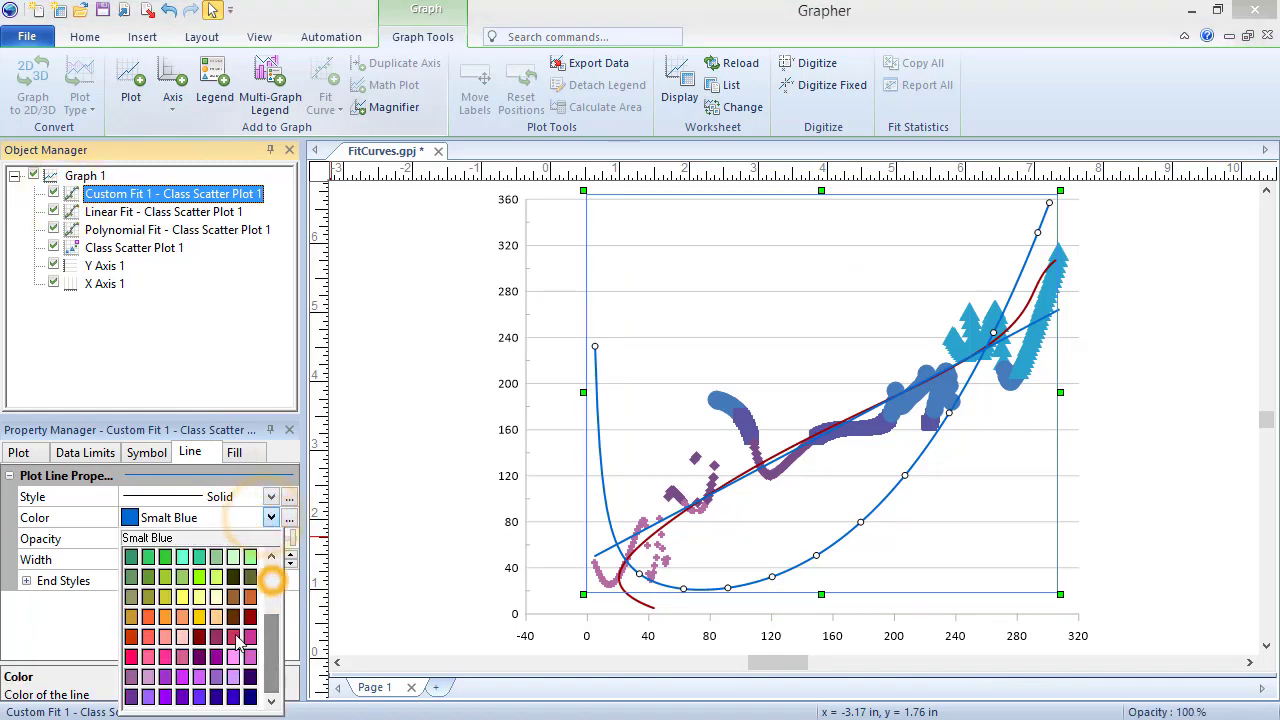
{"action": "left_click", "coordinate": [232, 684]}
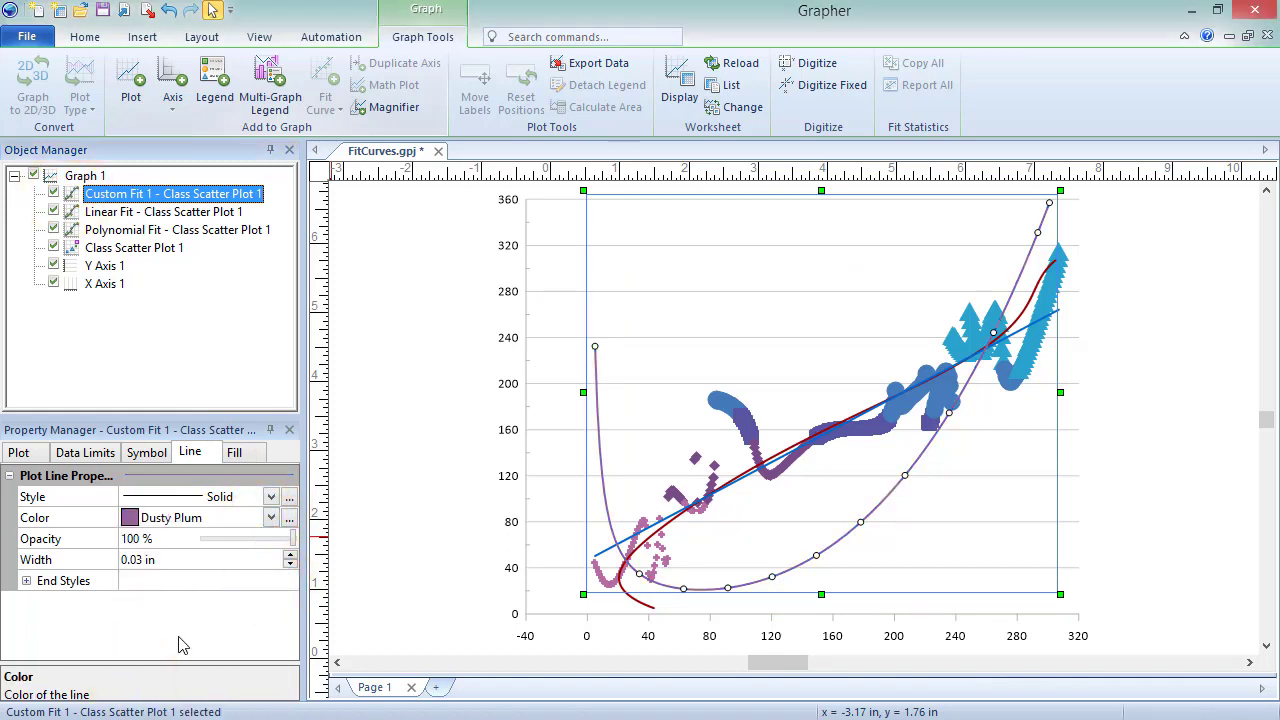
{"action": "left_click", "coordinate": [40, 455]}
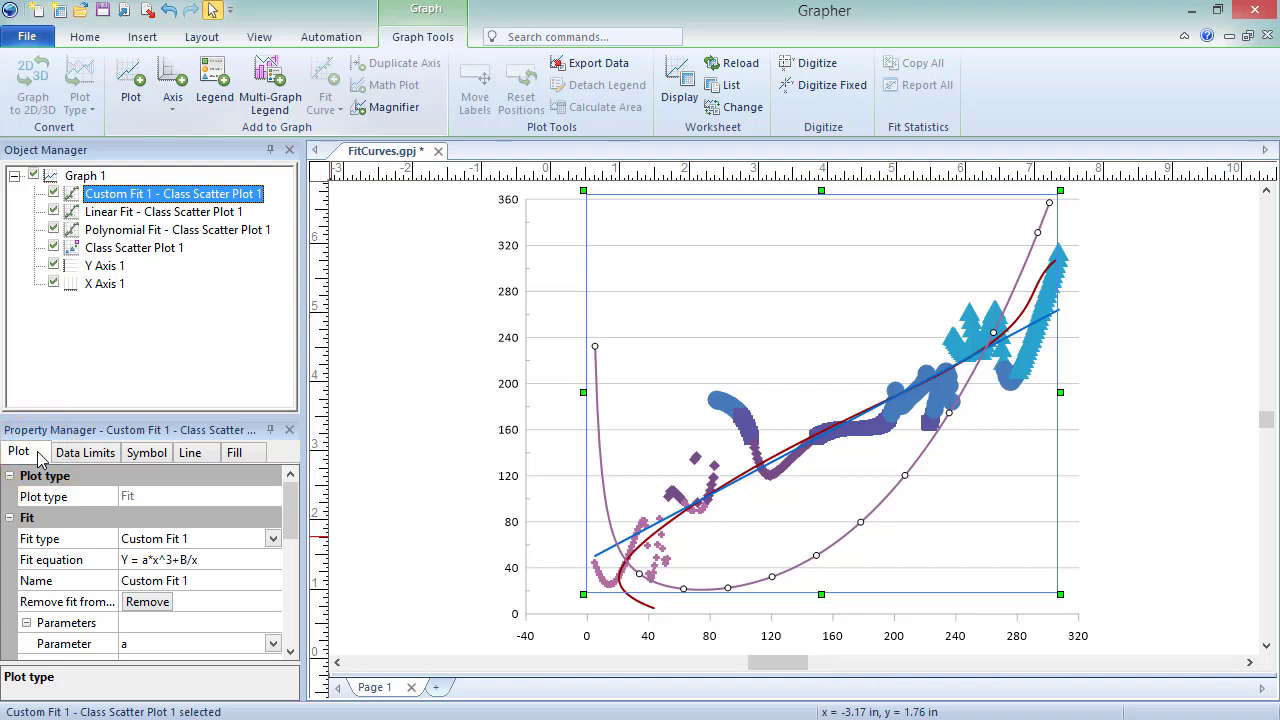
{"action": "left_click_drag", "start_coordinate": [291, 512], "coordinate": [288, 578]}
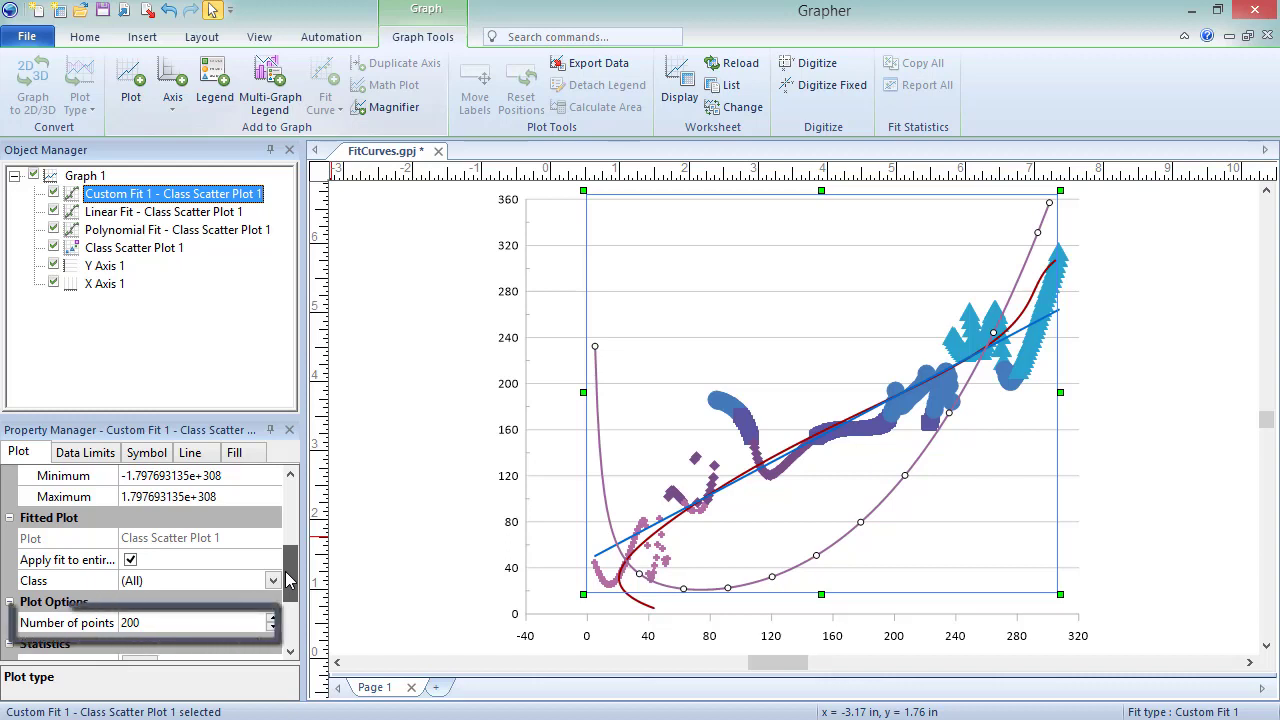
{"action": "left_click", "coordinate": [172, 622]}
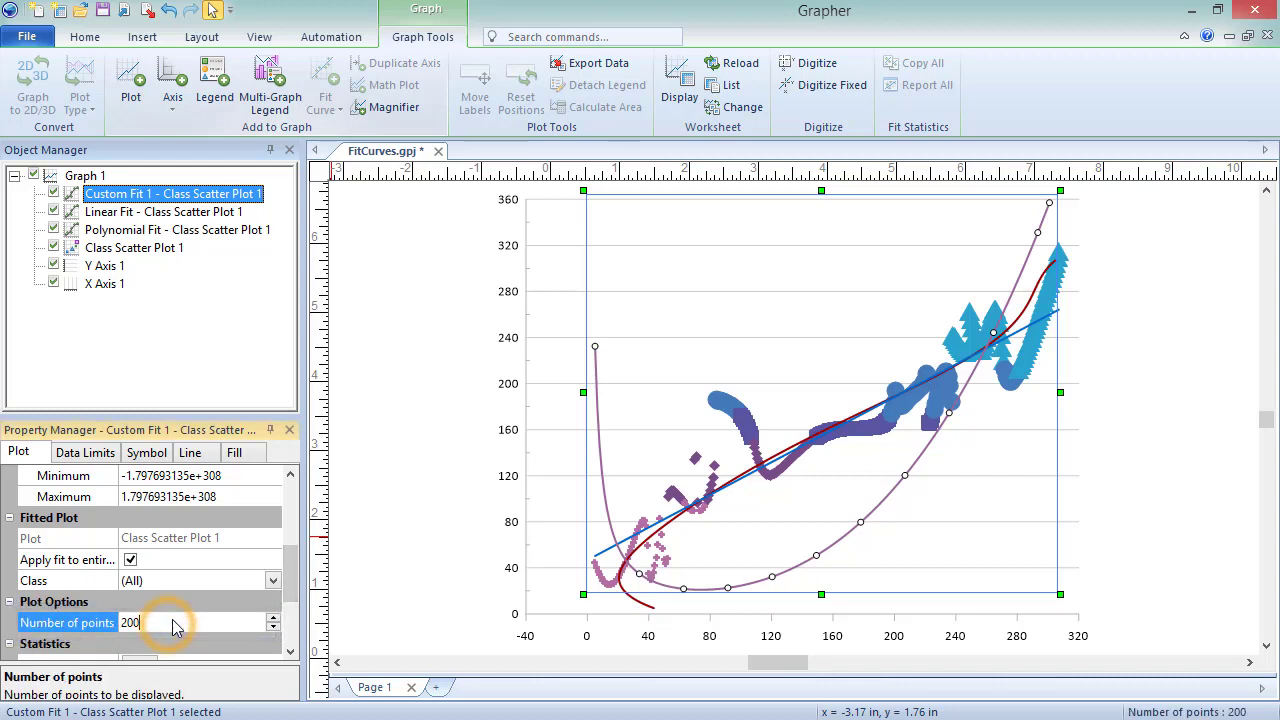
{"action": "type", "text": "5"}
{"action": "key", "text": "Return"}
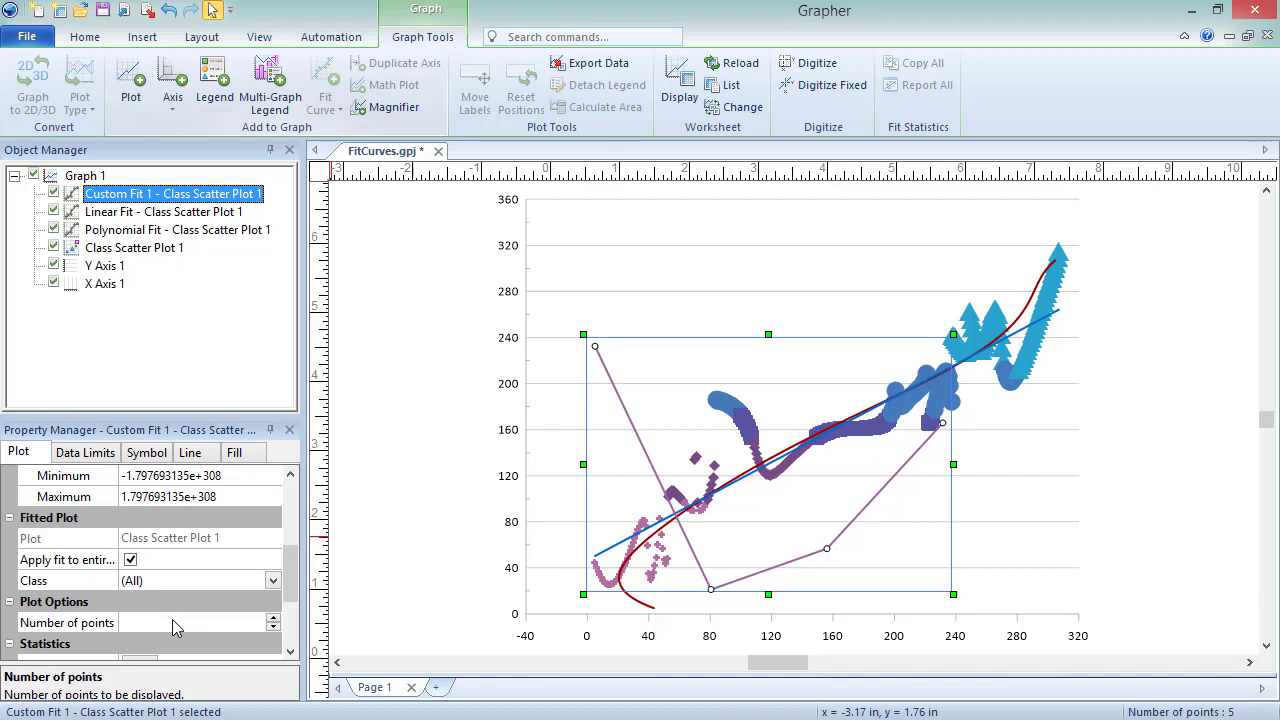
{"action": "left_click", "coordinate": [172, 622]}
{"action": "type", "text": "200"}
{"action": "key", "text": "Return"}
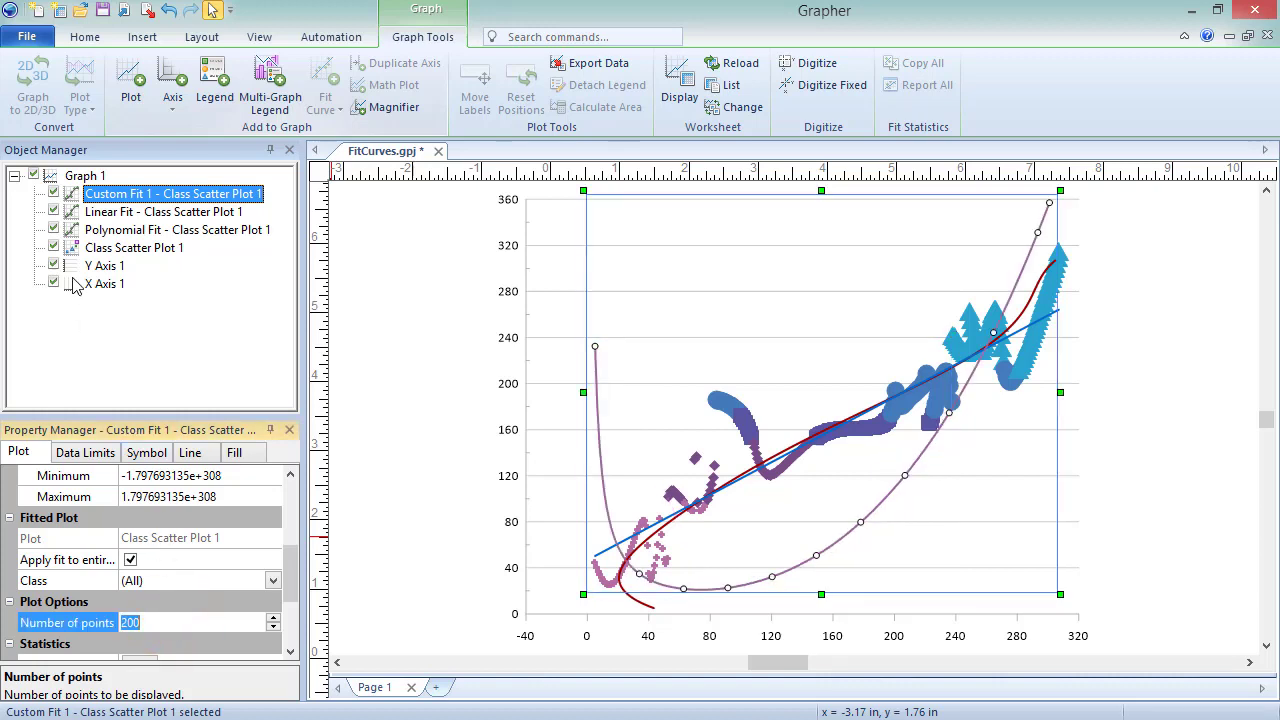
- Add a confidence interval band to the Linear Fit
{"action": "left_click", "coordinate": [71, 209]}
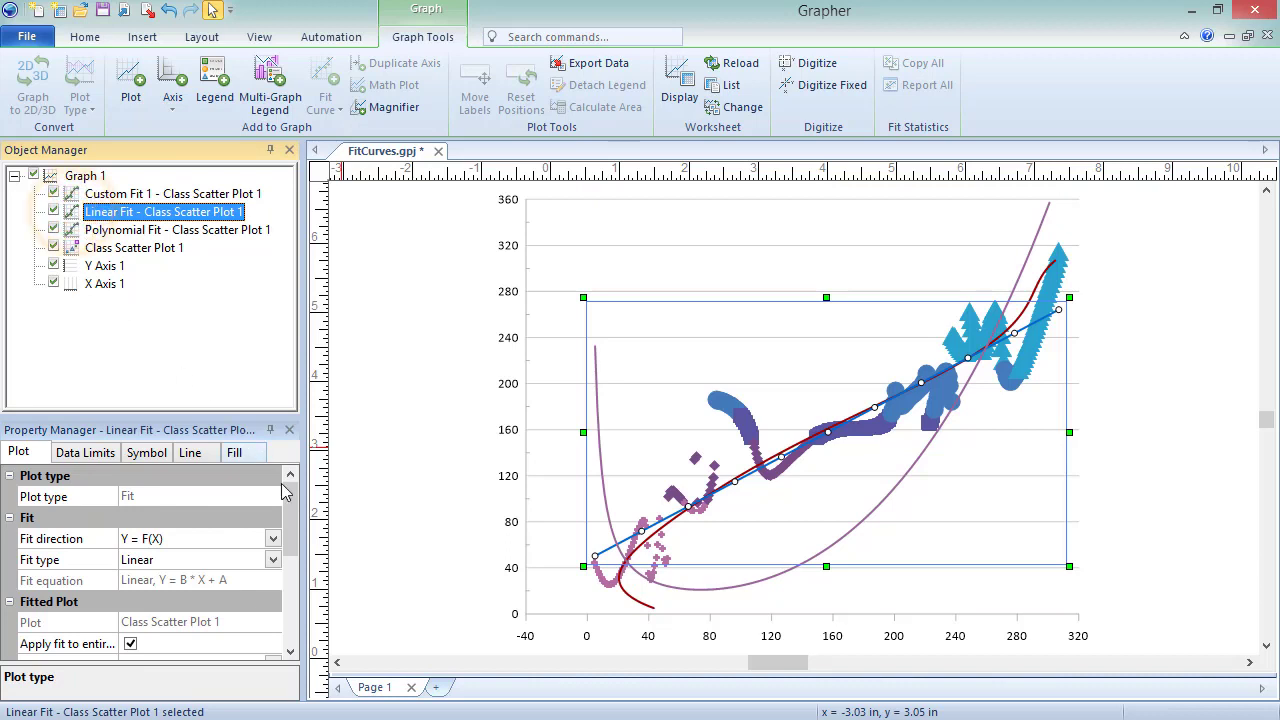
{"action": "left_click_drag", "start_coordinate": [297, 512], "coordinate": [301, 615]}
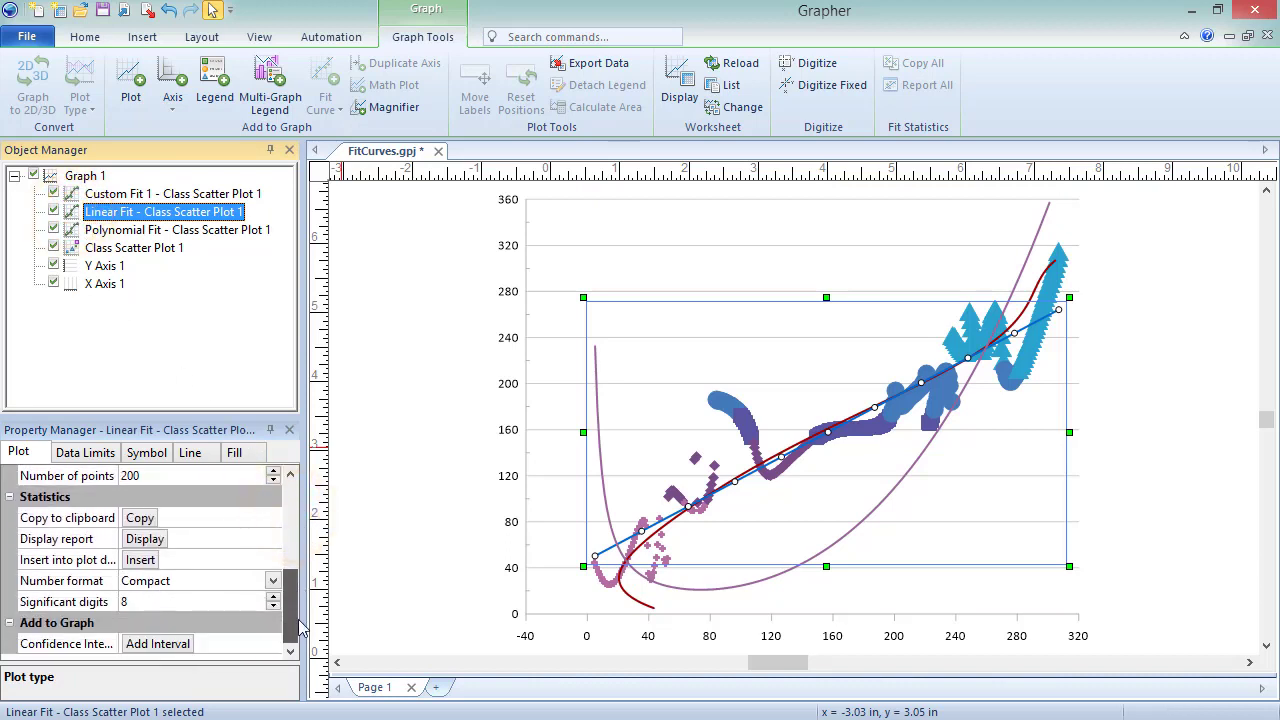
{"action": "left_click", "coordinate": [157, 644]}
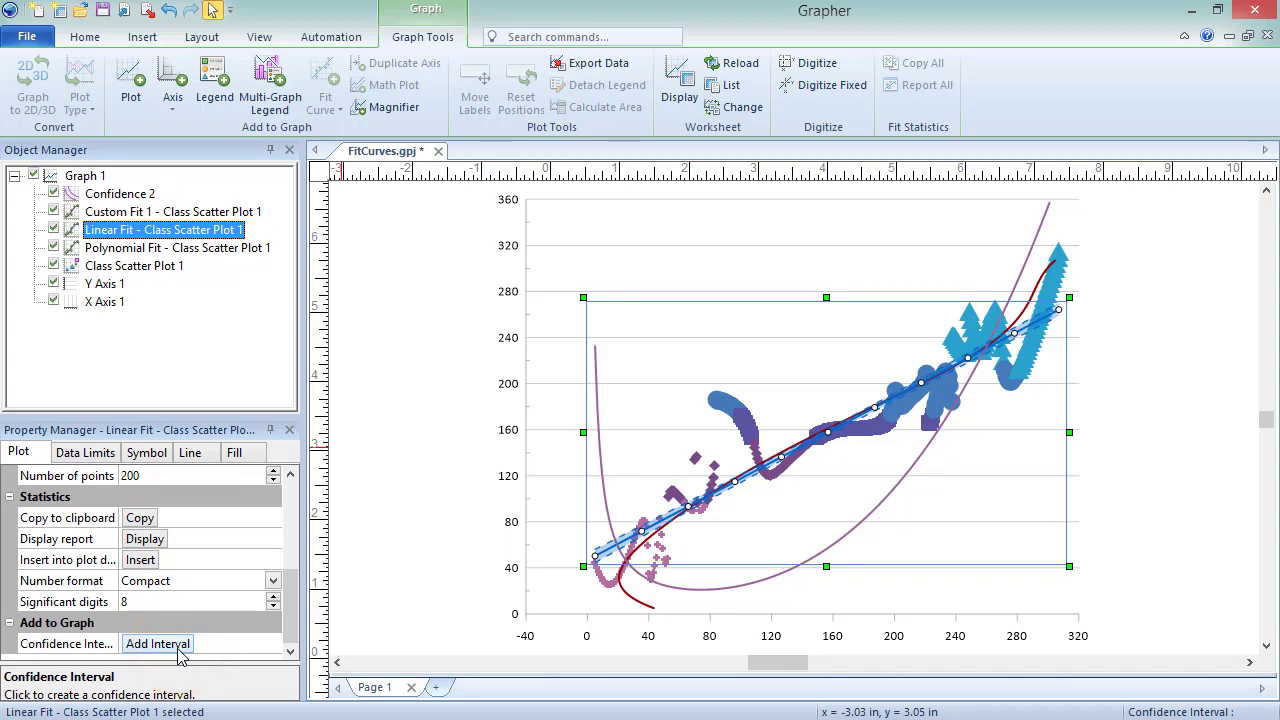
- Set Confidence 2 to a 99.99% level and move it below the Polynomial Fit
{"action": "left_click", "coordinate": [75, 195]}
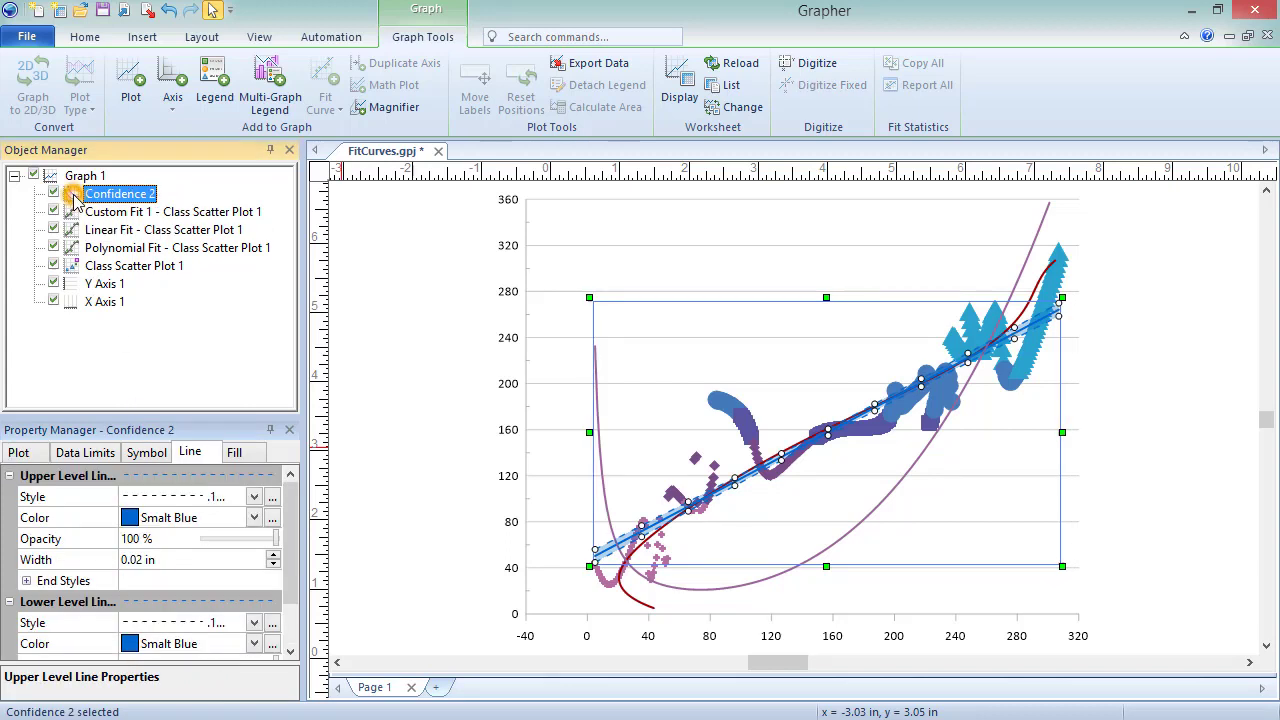
{"action": "left_click", "coordinate": [24, 455]}
{"action": "left_click", "coordinate": [130, 539]}
{"action": "type", "text": "99.99"}
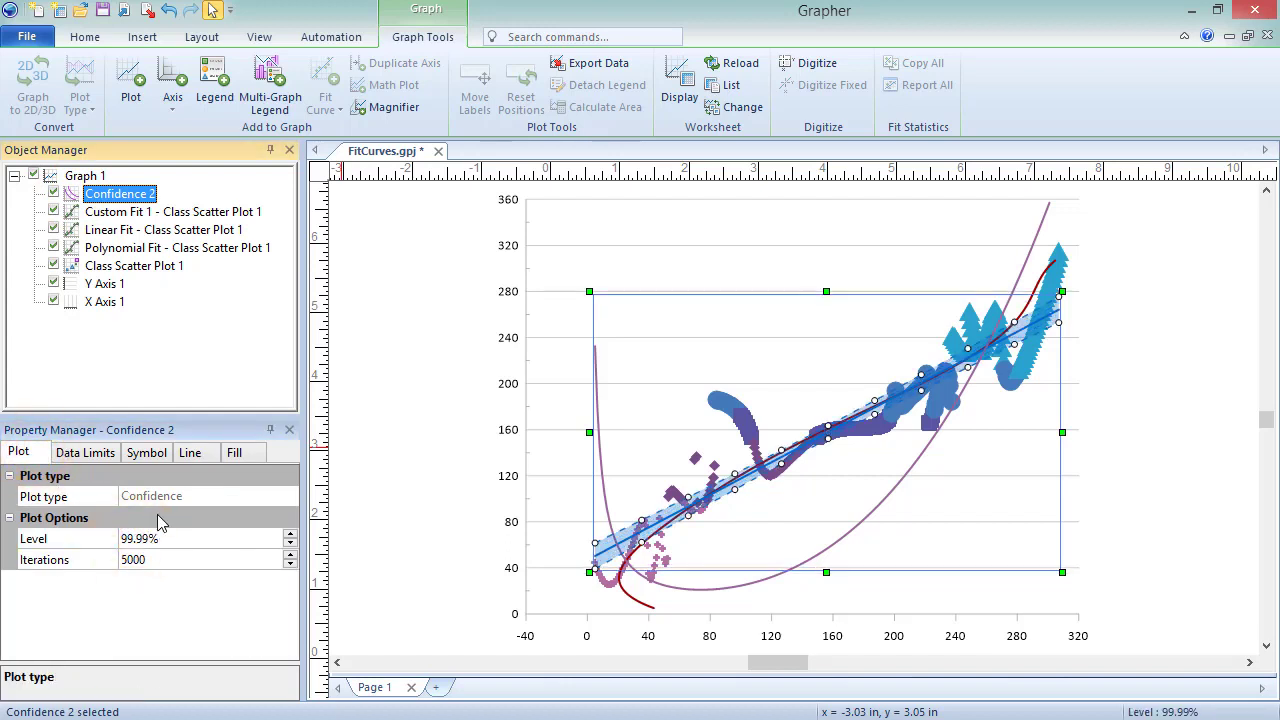
{"action": "left_click_drag", "start_coordinate": [72, 195], "coordinate": [74, 257]}
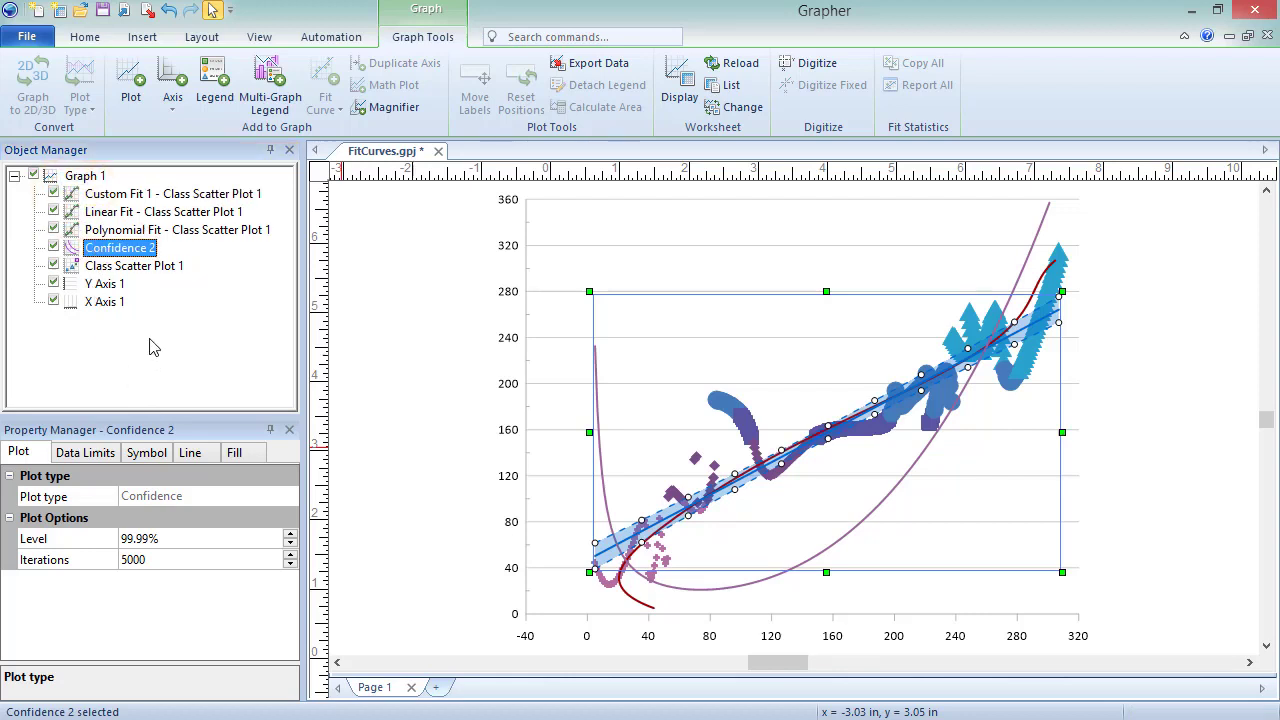
- Change the Polynomial Fit's degree from 6 to 4
{"action": "left_click", "coordinate": [92, 231]}
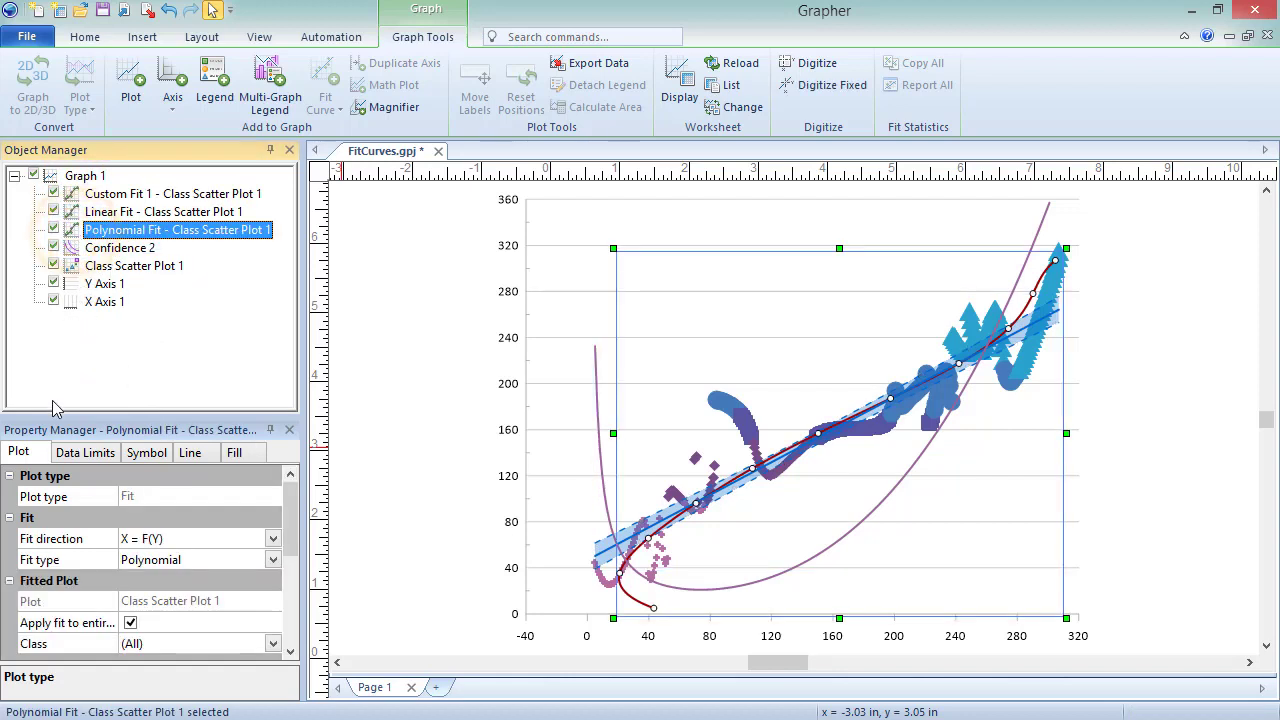
{"action": "left_click", "coordinate": [46, 432]}
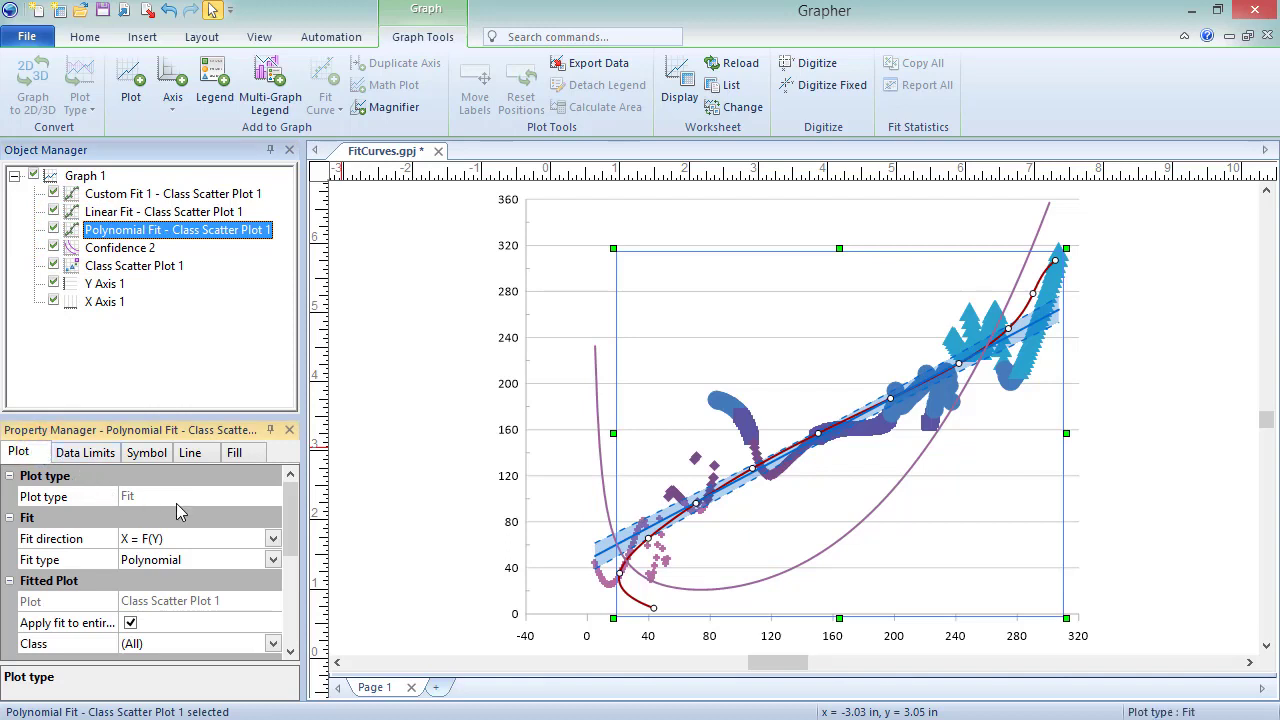
{"action": "left_click_drag", "start_coordinate": [288, 515], "coordinate": [288, 550]}
{"action": "left_click", "coordinate": [176, 605]}
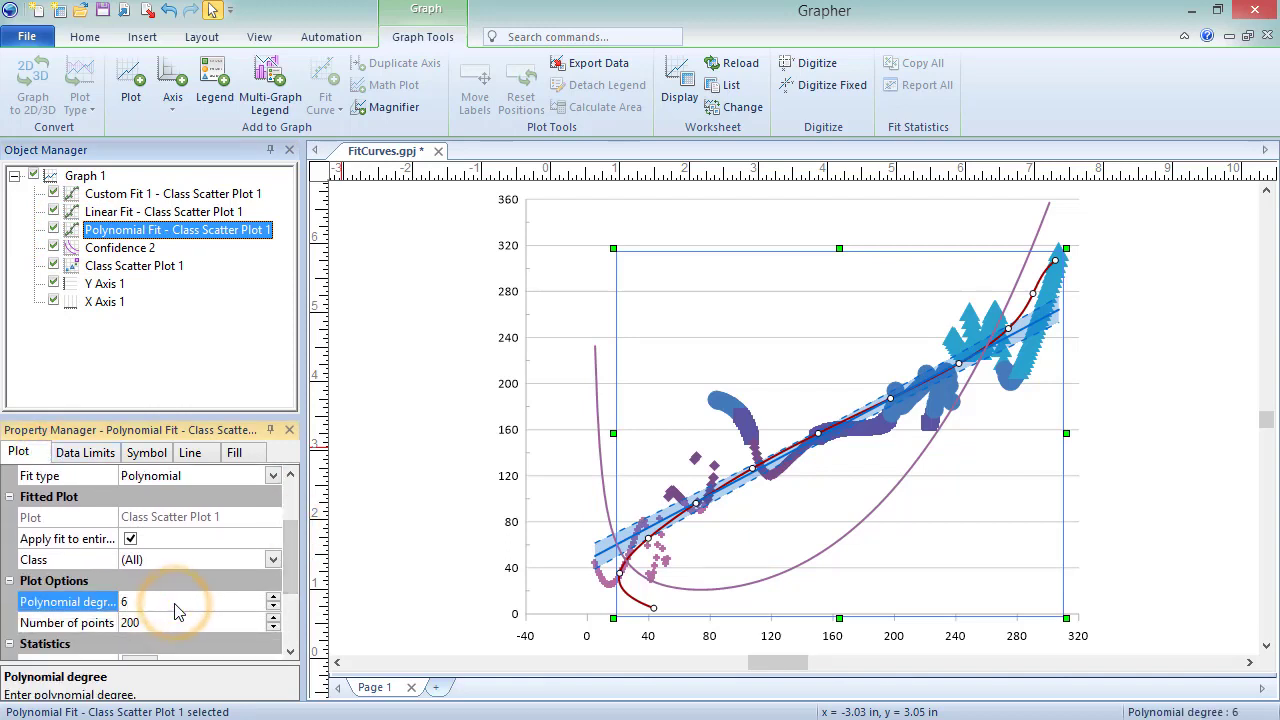
{"action": "type", "text": "4"}
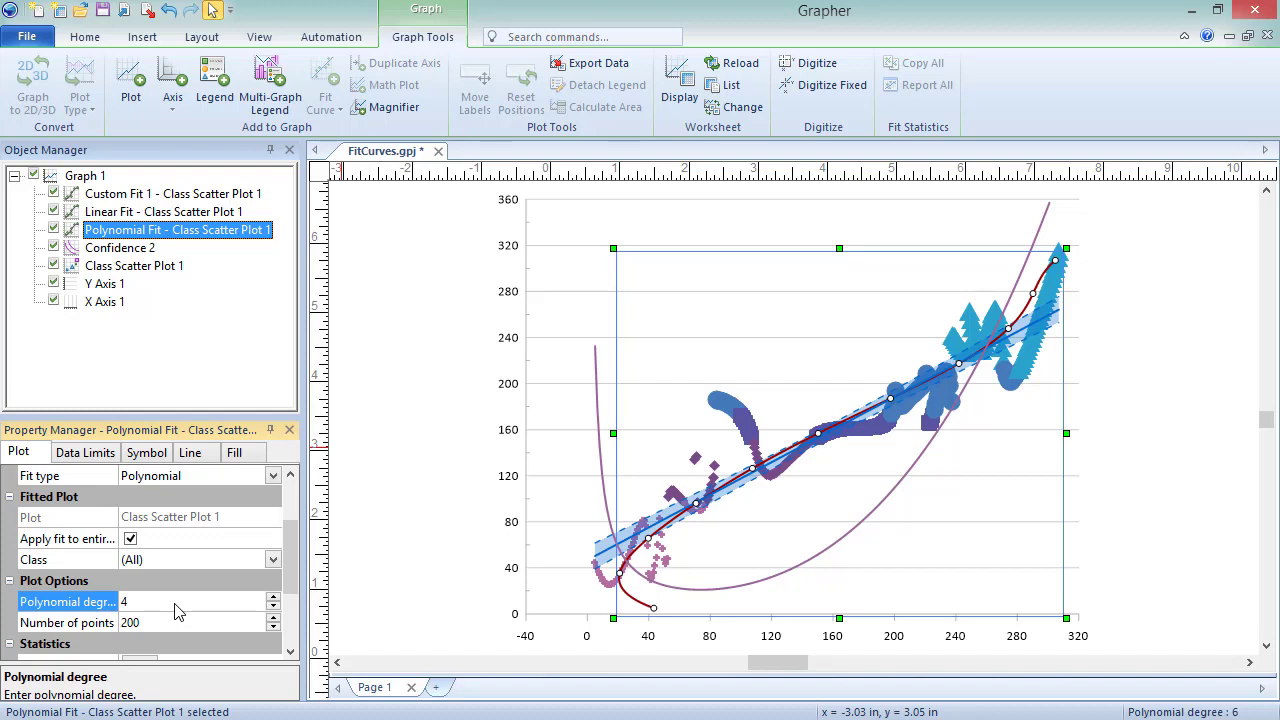
{"action": "left_click", "coordinate": [76, 213]}
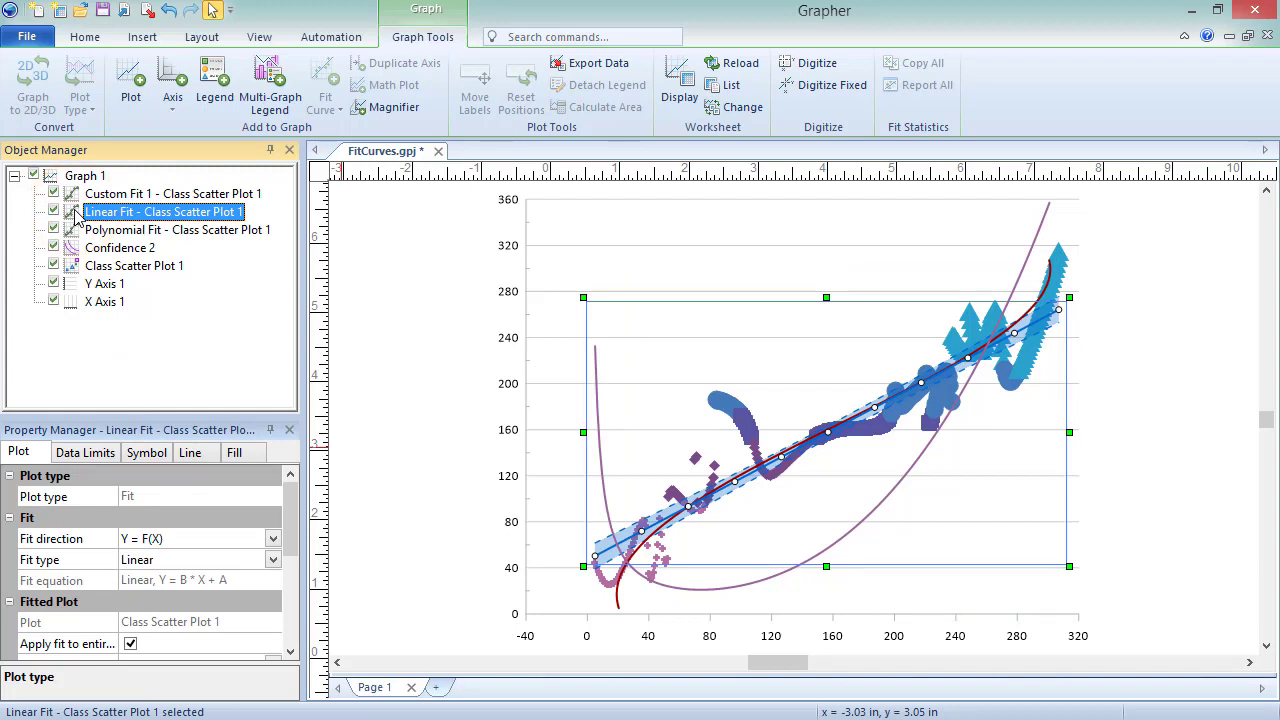
{"action": "left_click", "coordinate": [42, 459]}
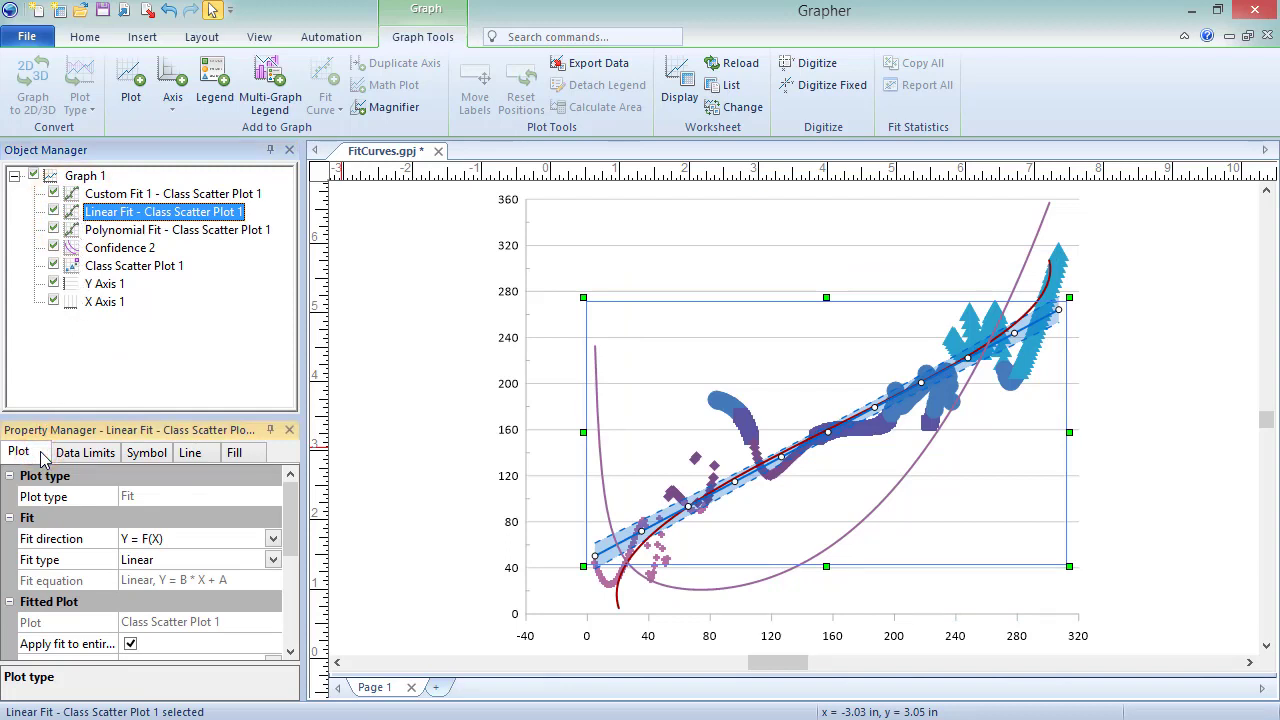
{"action": "left_click", "coordinate": [289, 532]}
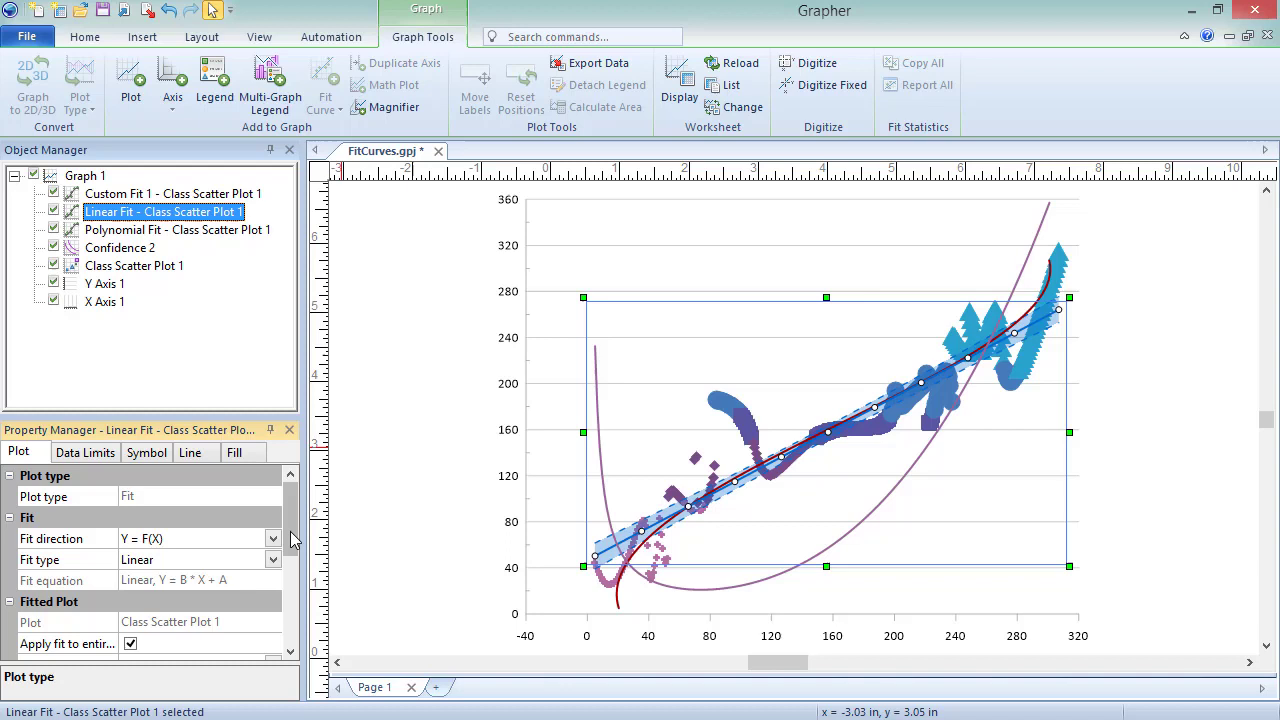
{"action": "left_click_drag", "start_coordinate": [293, 553], "coordinate": [285, 590]}
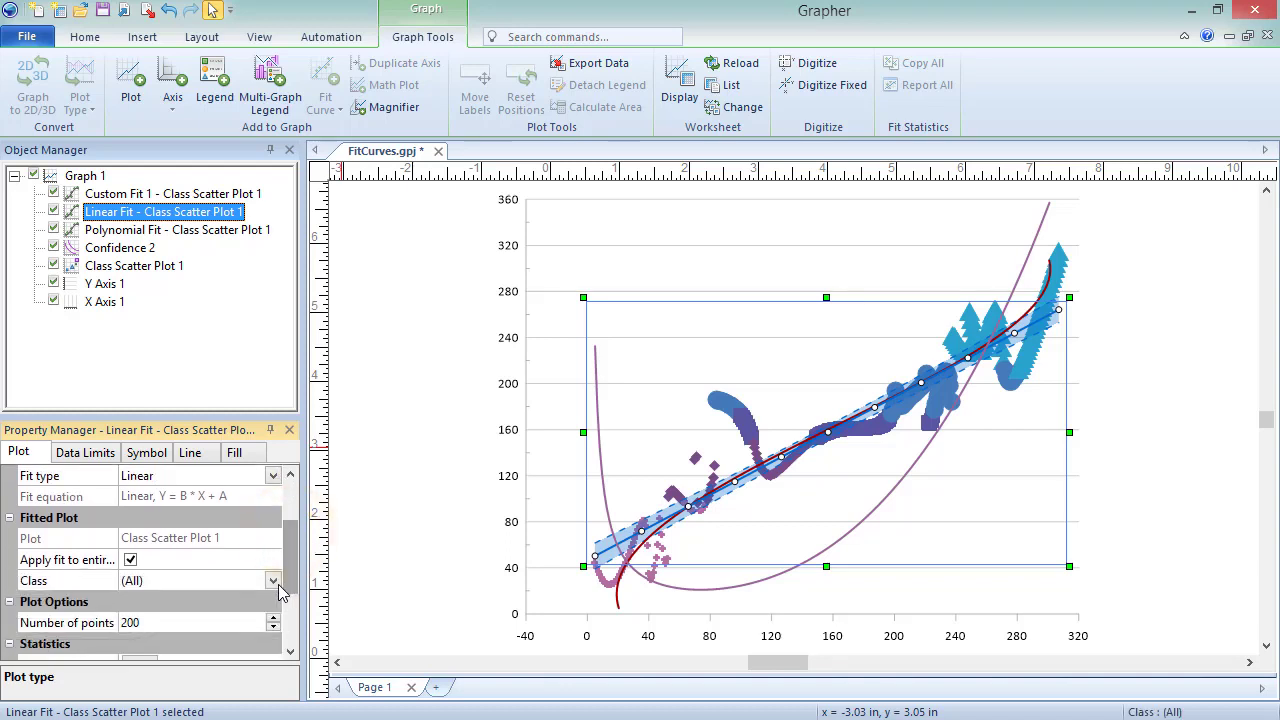
{"action": "left_click", "coordinate": [274, 582]}
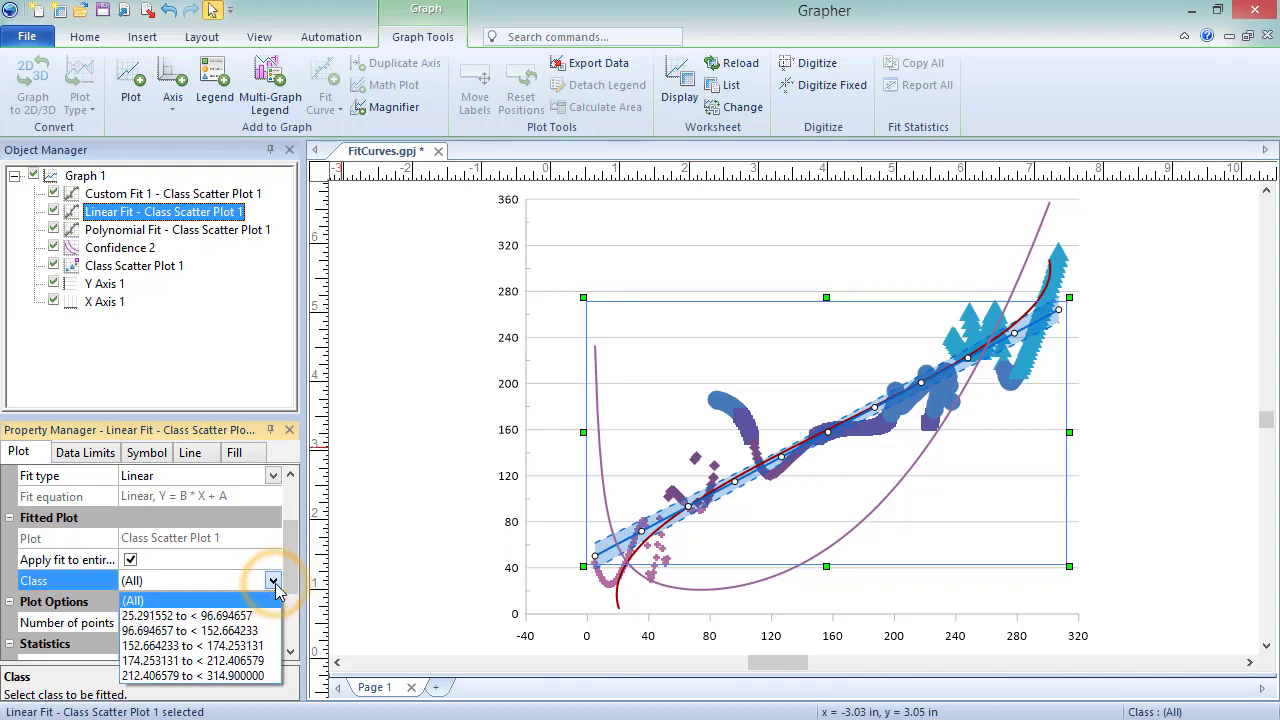
{"action": "left_click", "coordinate": [268, 645]}
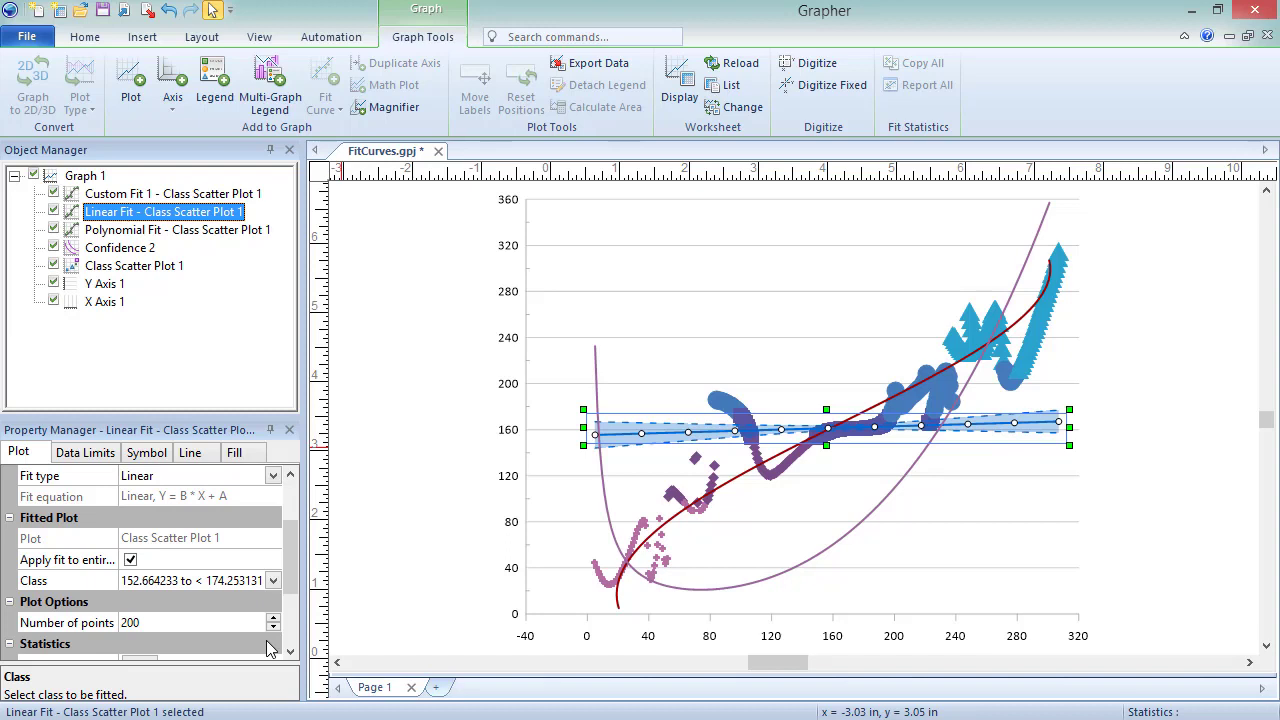
{"action": "left_click", "coordinate": [130, 560]}
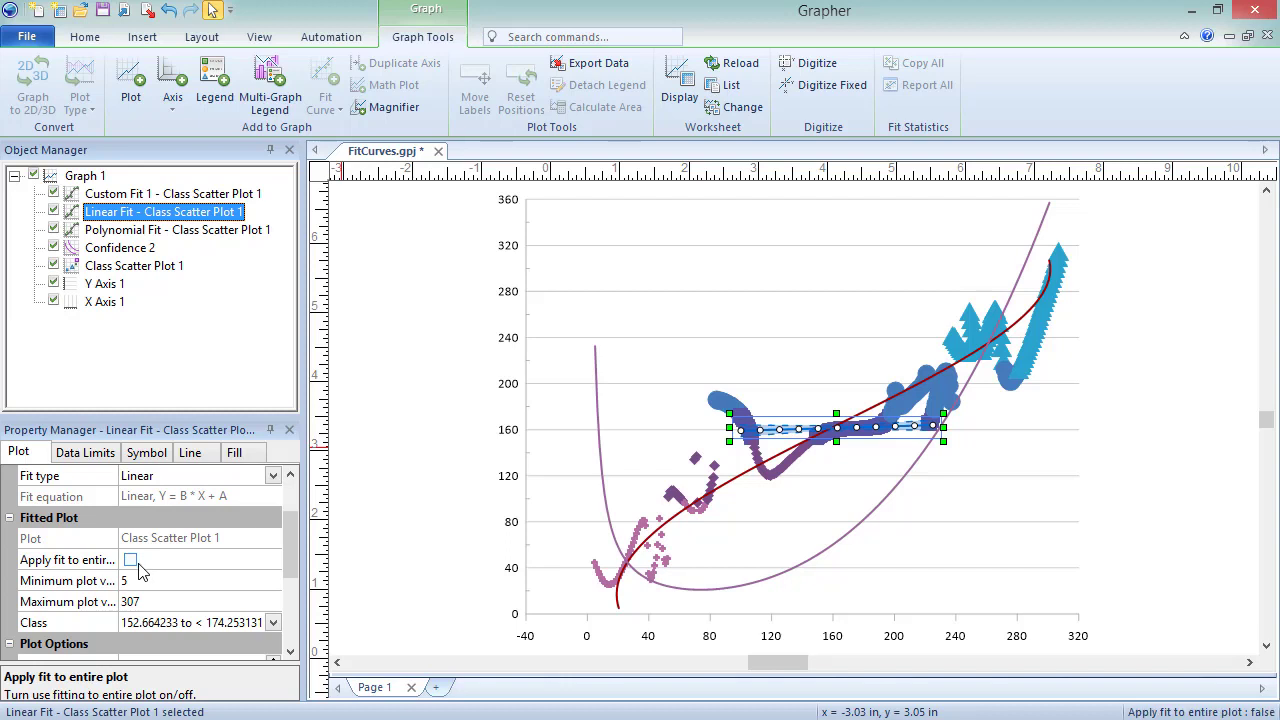
{"action": "left_click", "coordinate": [130, 560]}
{"action": "left_click", "coordinate": [272, 581]}
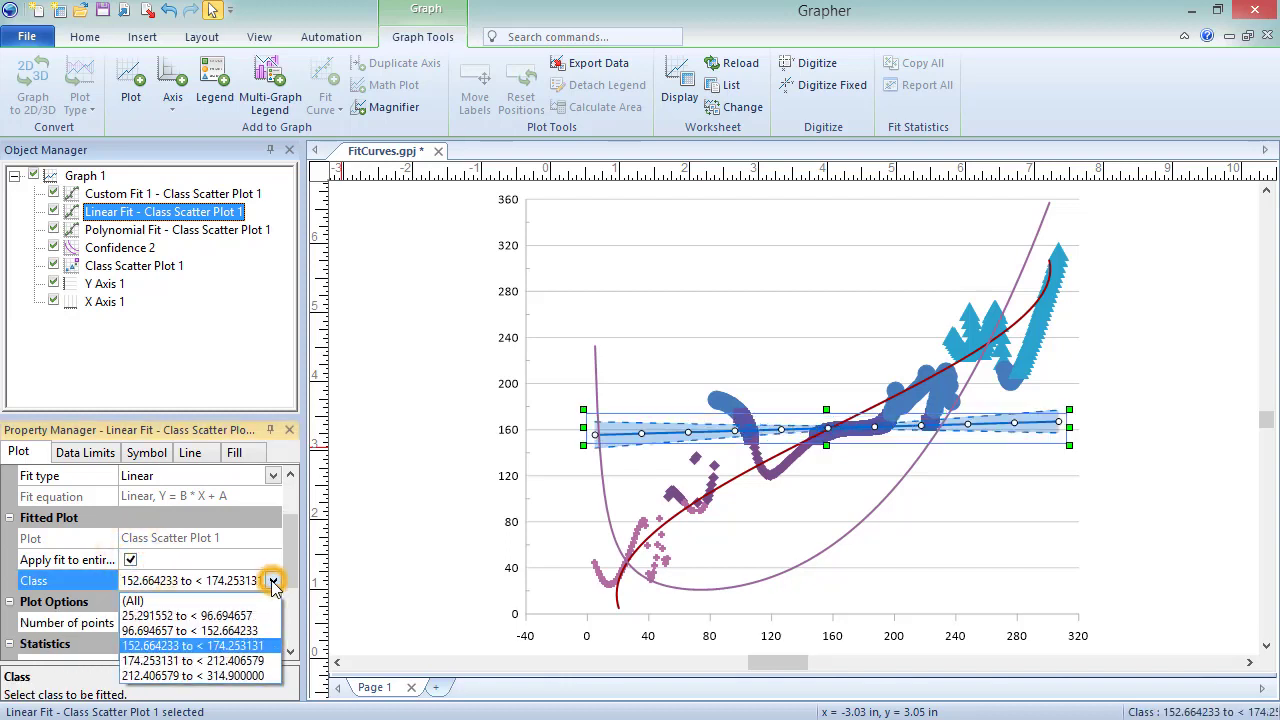
{"action": "left_click", "coordinate": [250, 592]}
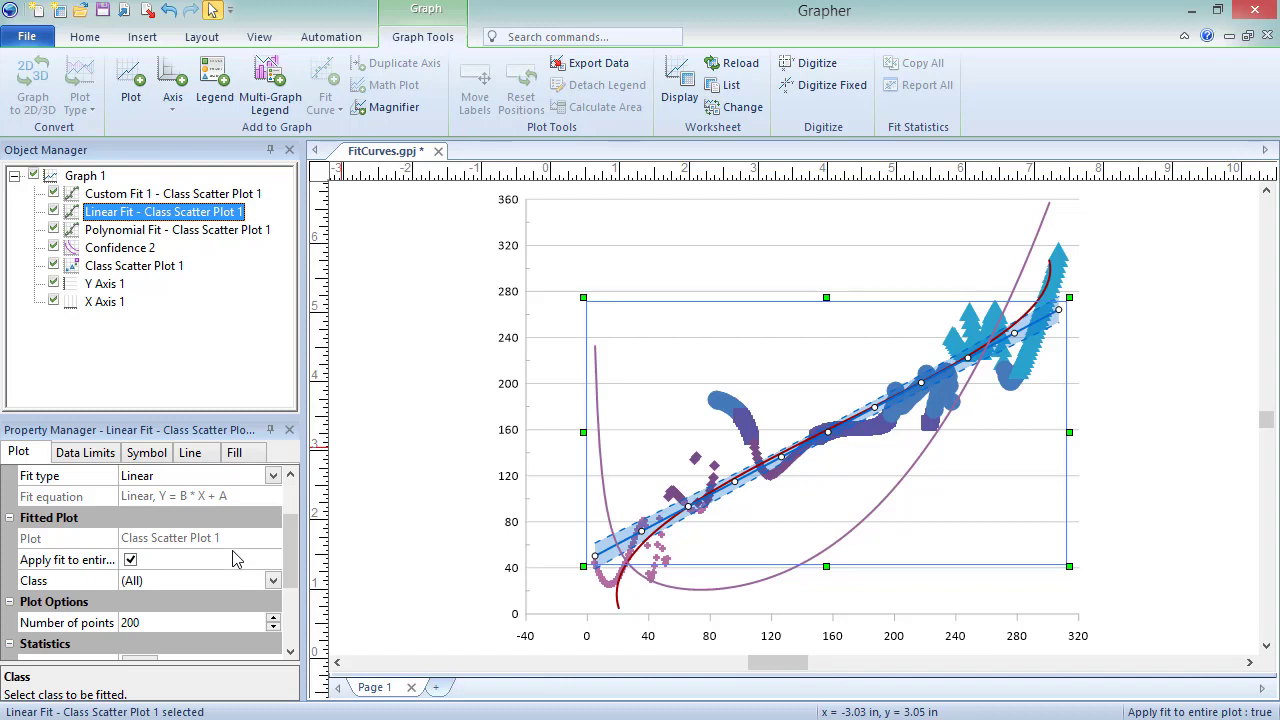
- Stop fitting the Linear Fit to the entire plot and set its minimum X to 275
{"action": "left_click", "coordinate": [75, 217]}
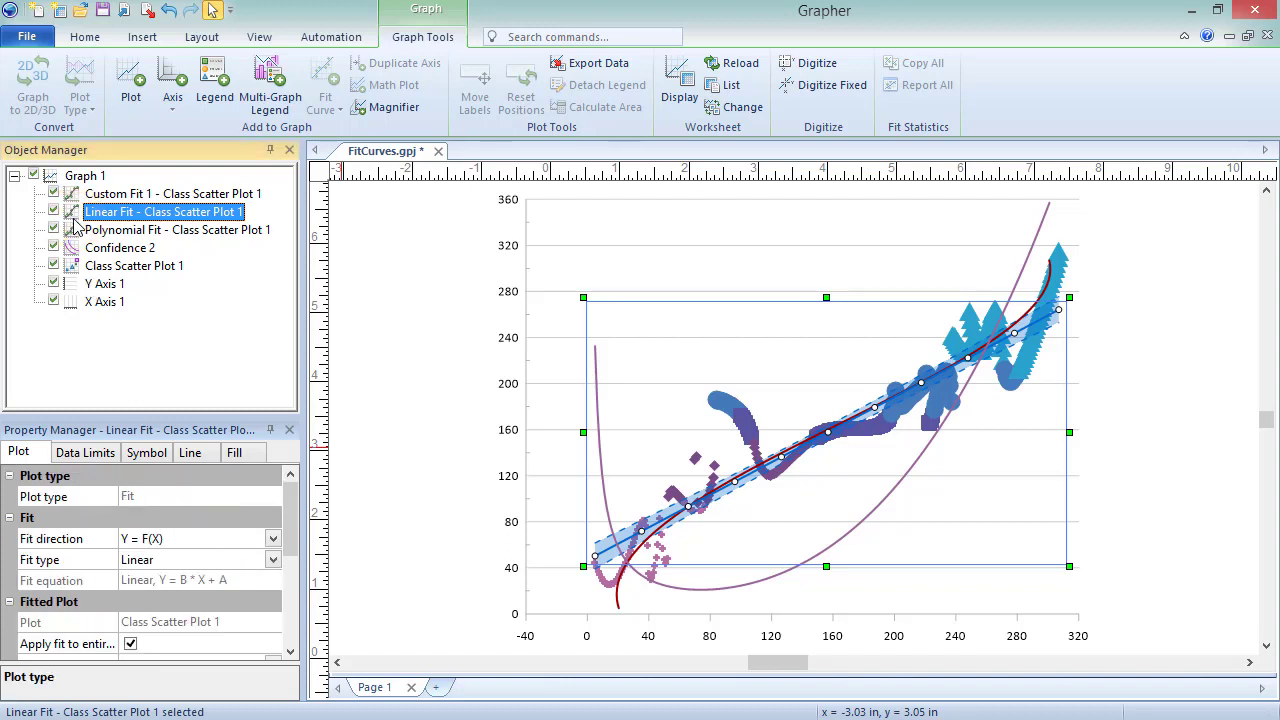
{"action": "left_click", "coordinate": [43, 455]}
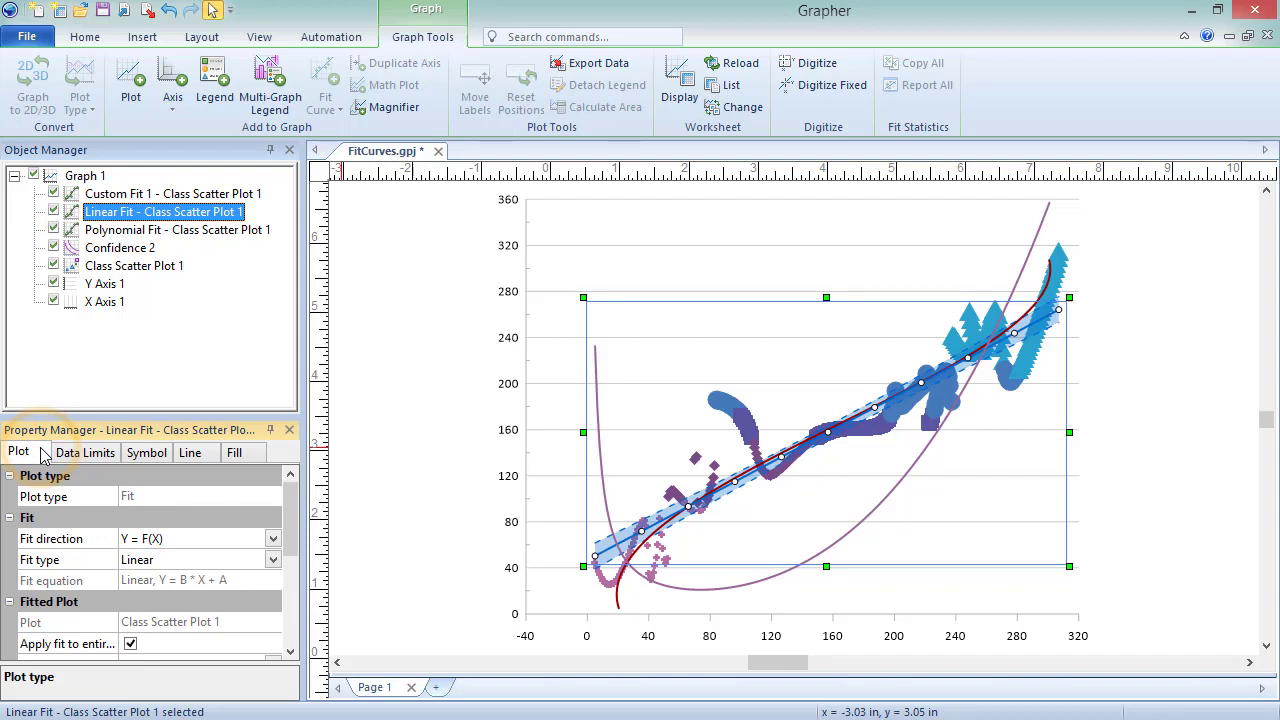
{"action": "left_click", "coordinate": [131, 645]}
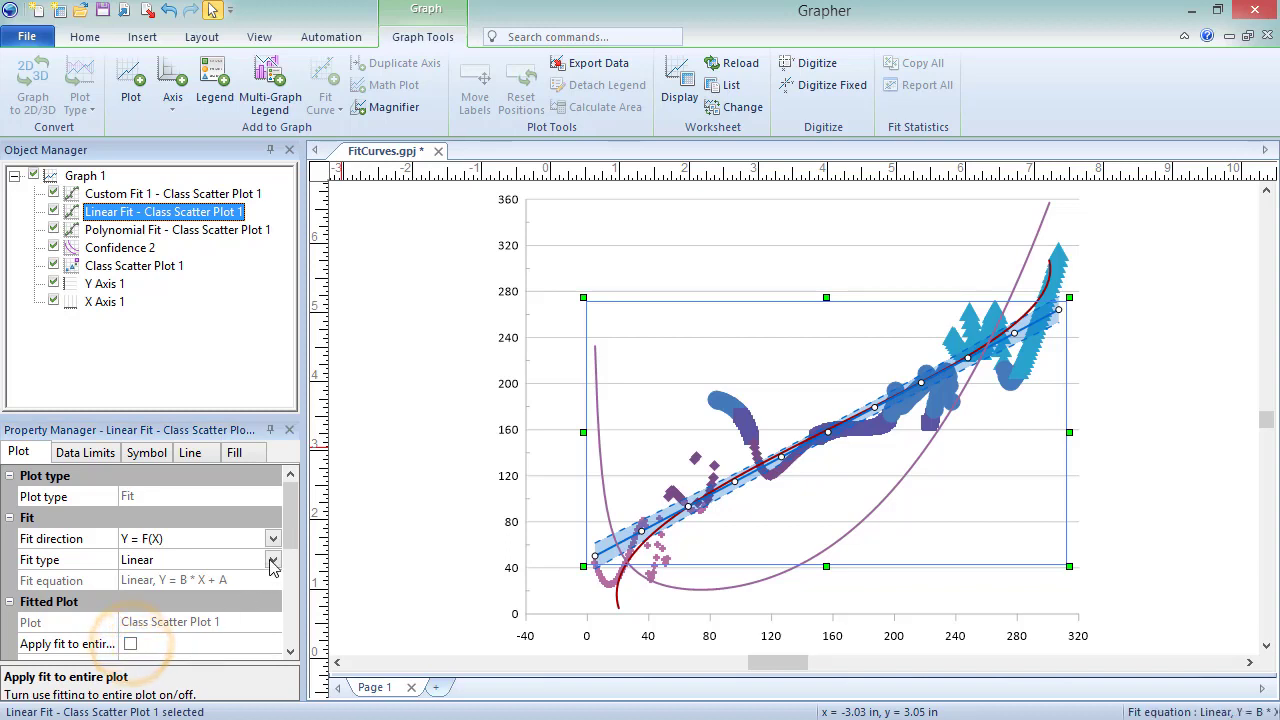
{"action": "left_click", "coordinate": [289, 538]}
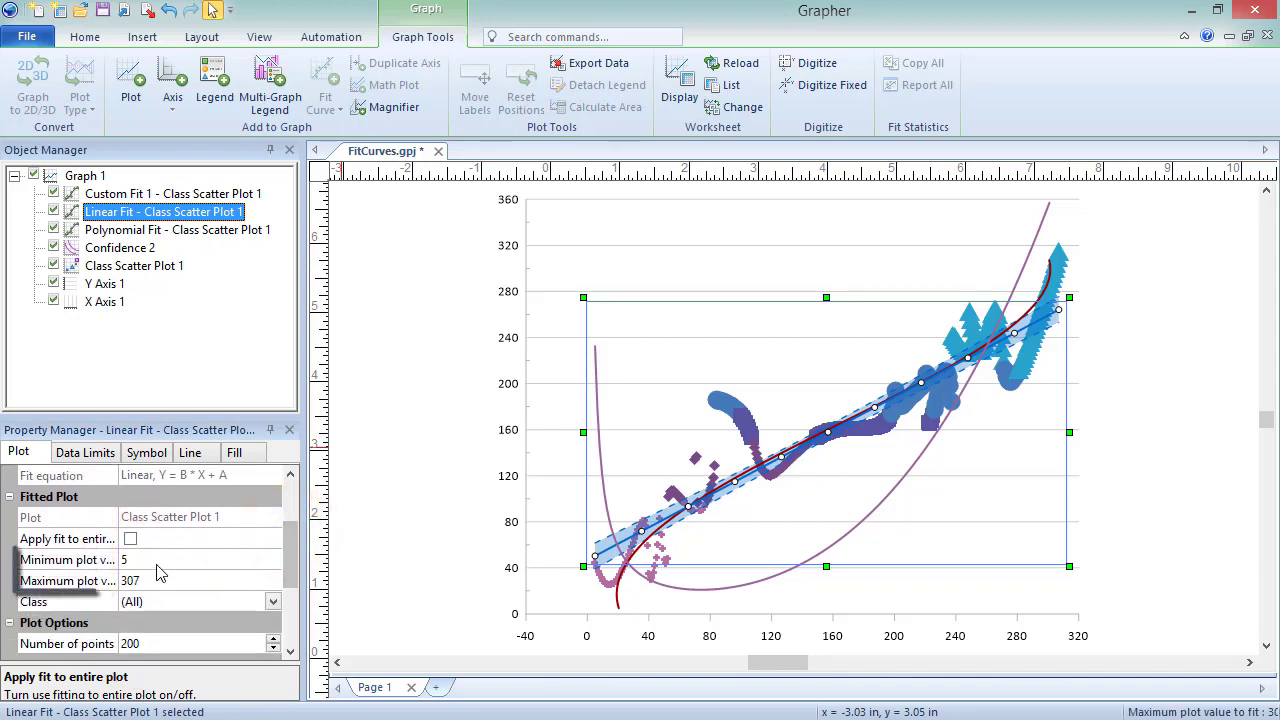
{"action": "left_click", "coordinate": [157, 566]}
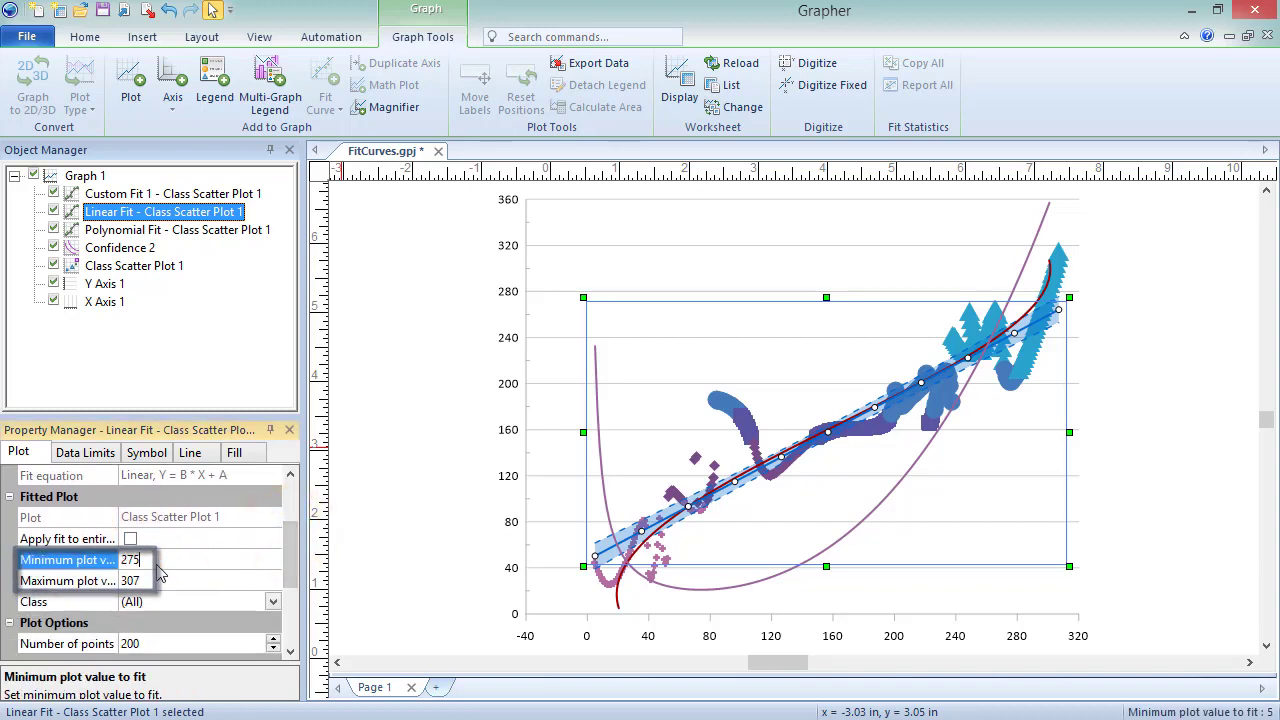
{"action": "type", "text": "275"}
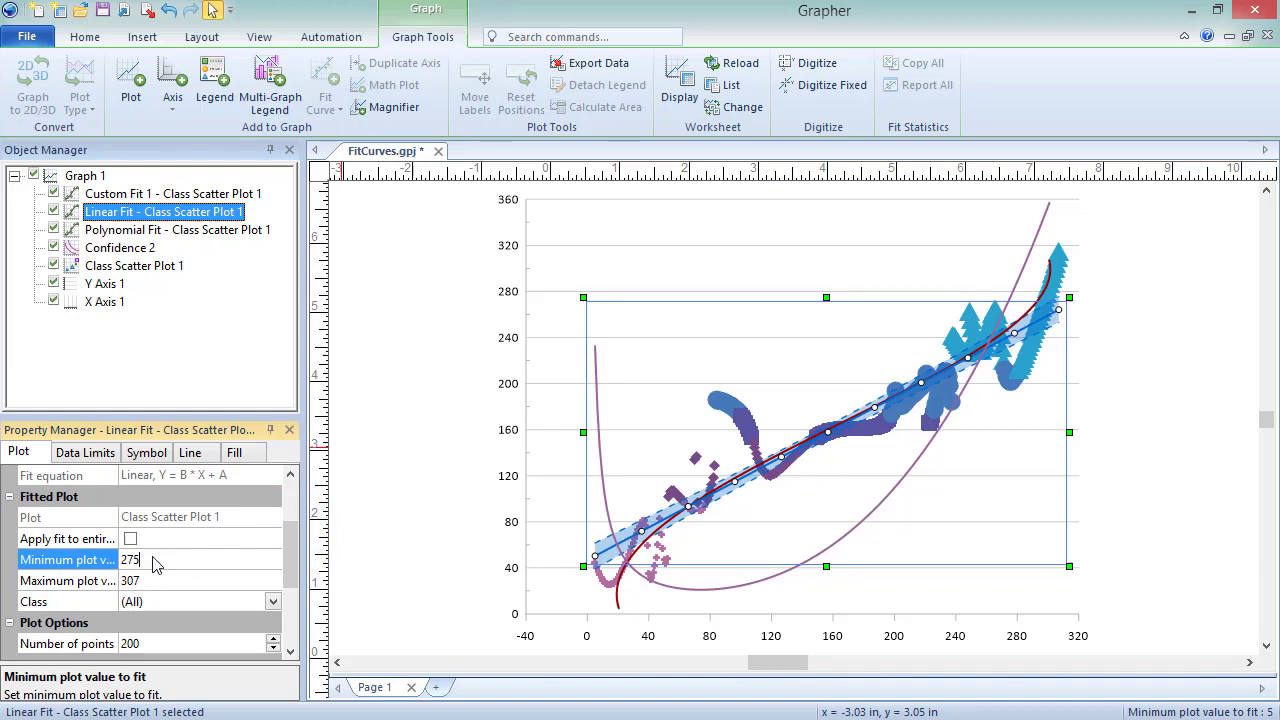
- Hide the Confidence 2 band and bring up the Linear Fit's data limits
{"action": "left_click", "coordinate": [54, 250]}
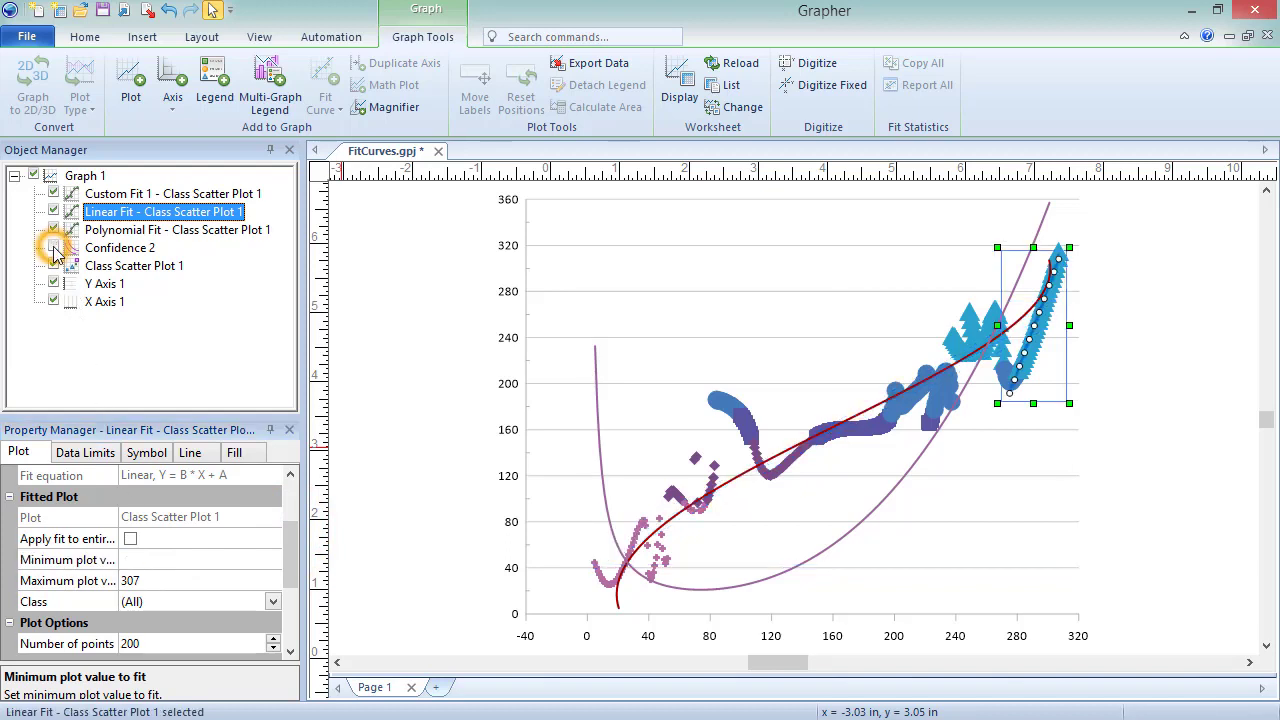
{"action": "left_click", "coordinate": [78, 216]}
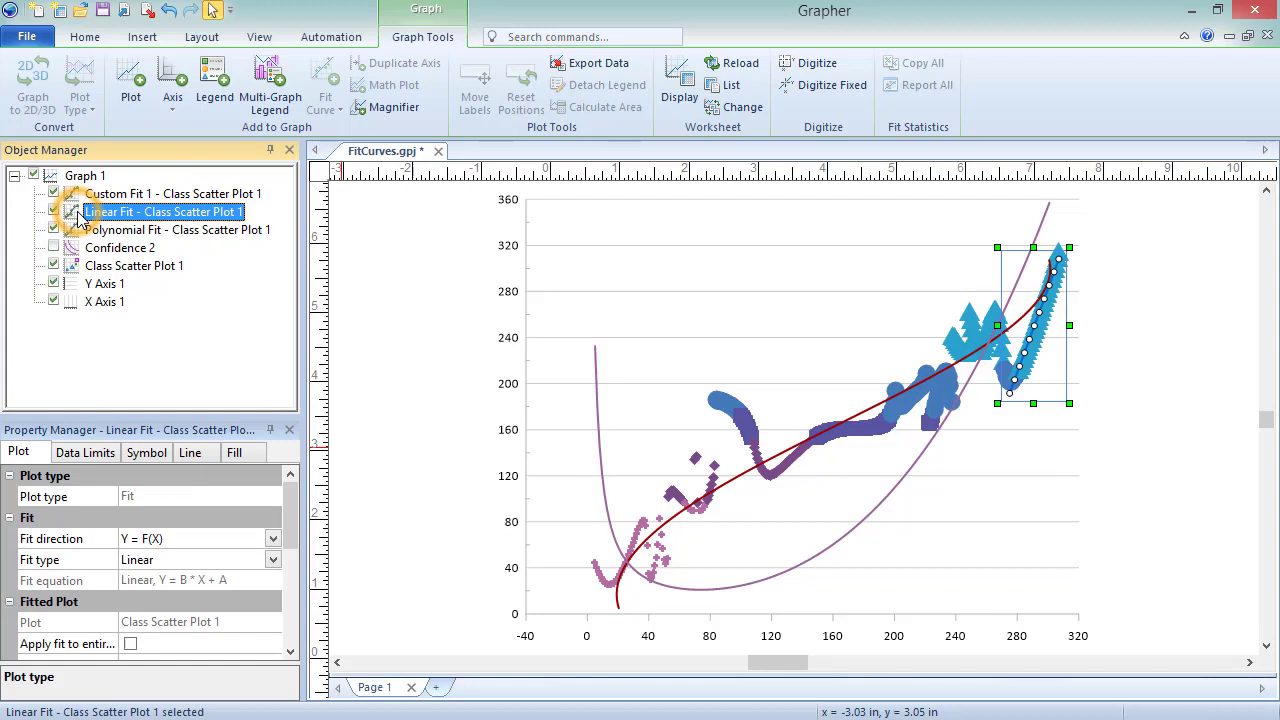
{"action": "left_click", "coordinate": [112, 452]}
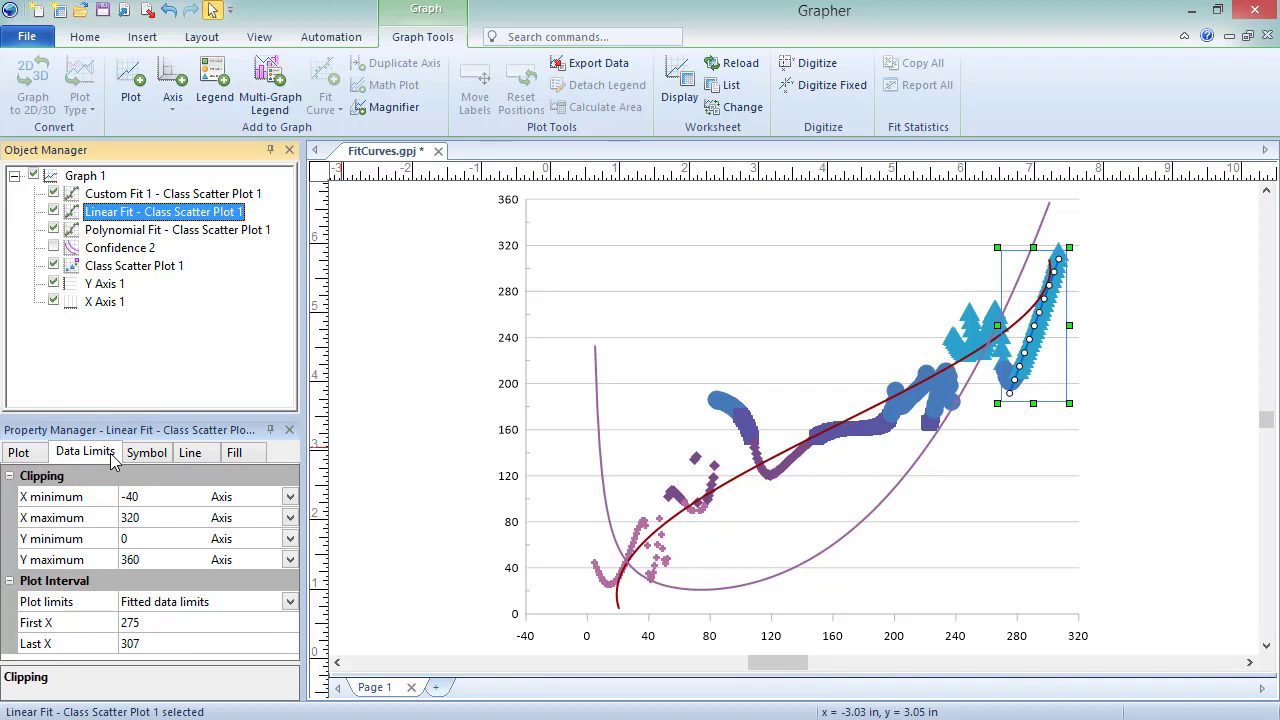
- Give the Linear Fit custom plot limits with First X 225 and Last X 315
{"action": "left_click", "coordinate": [289, 601]}
{"action": "left_click", "coordinate": [285, 651]}
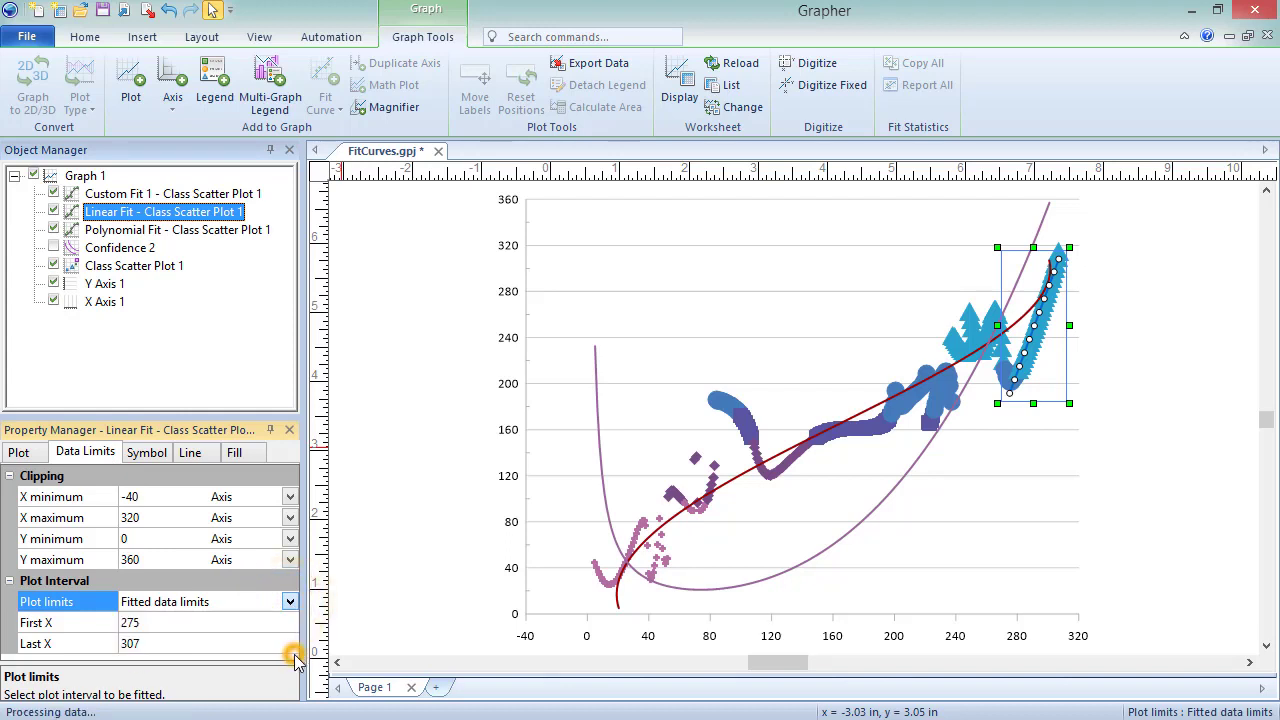
{"action": "left_click", "coordinate": [271, 624]}
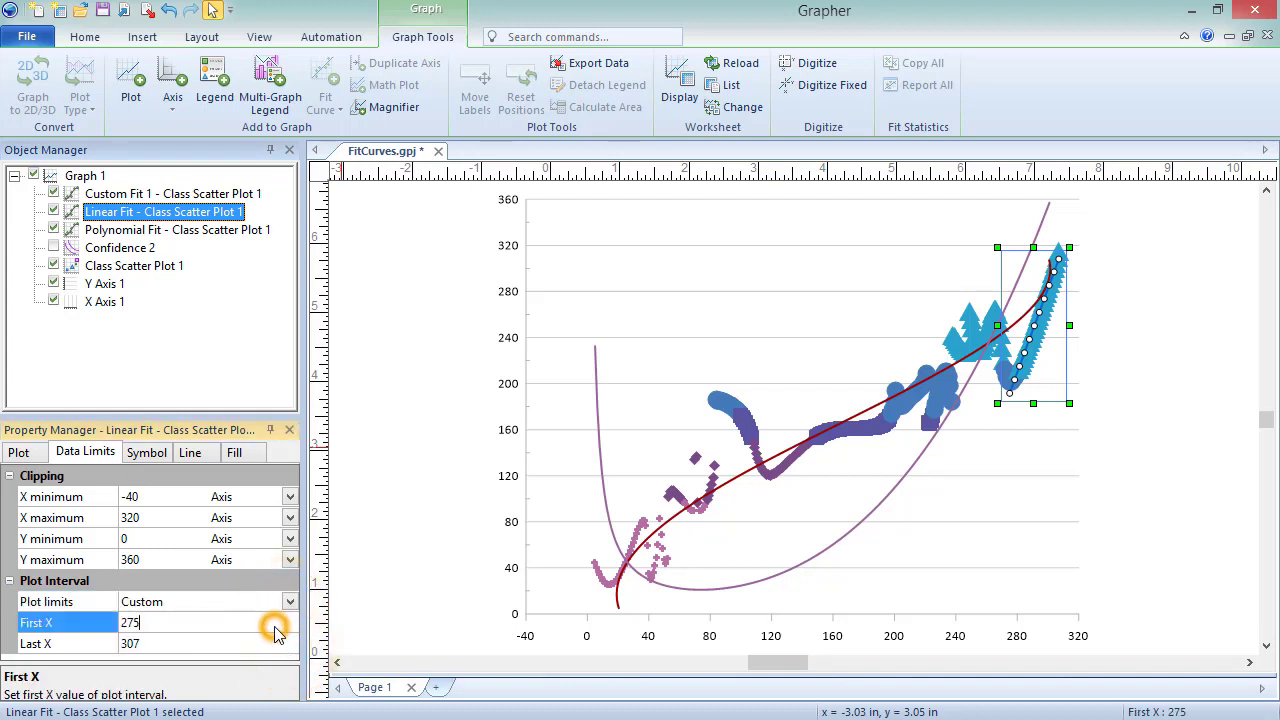
{"action": "left_click", "coordinate": [251, 624]}
{"action": "type", "text": "225"}
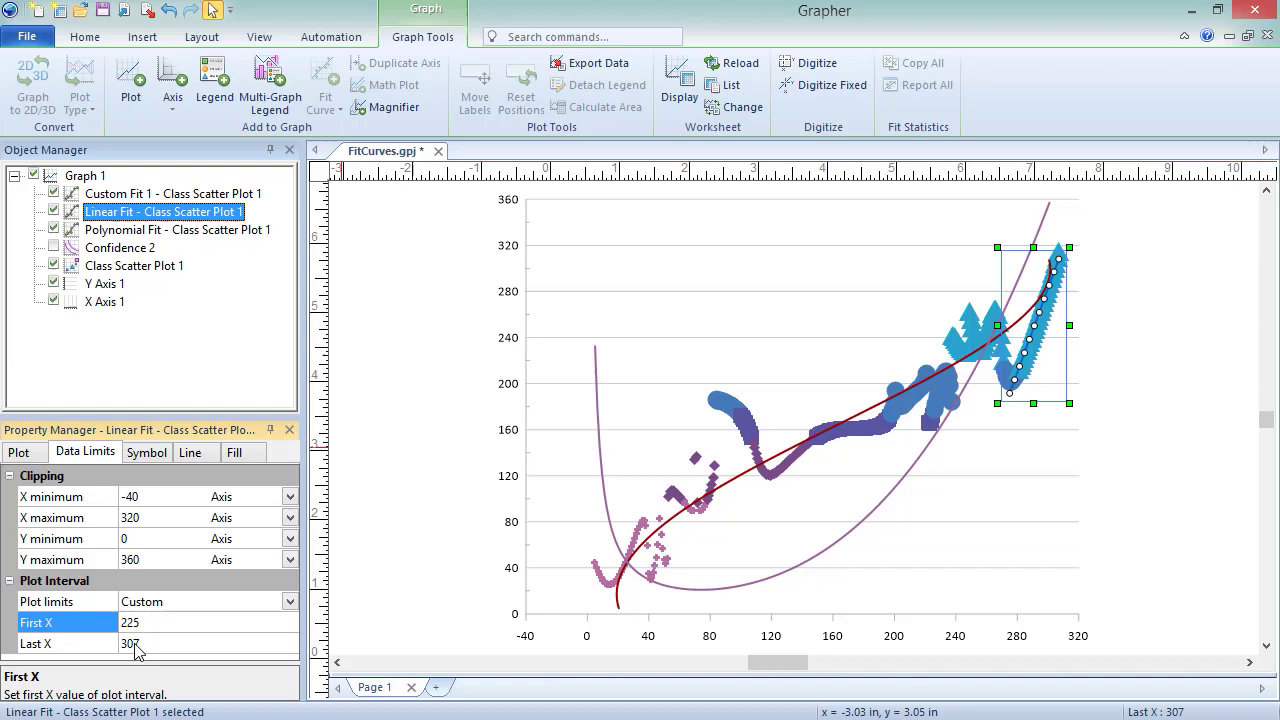
{"action": "left_click", "coordinate": [147, 643]}
{"action": "type", "text": "315"}
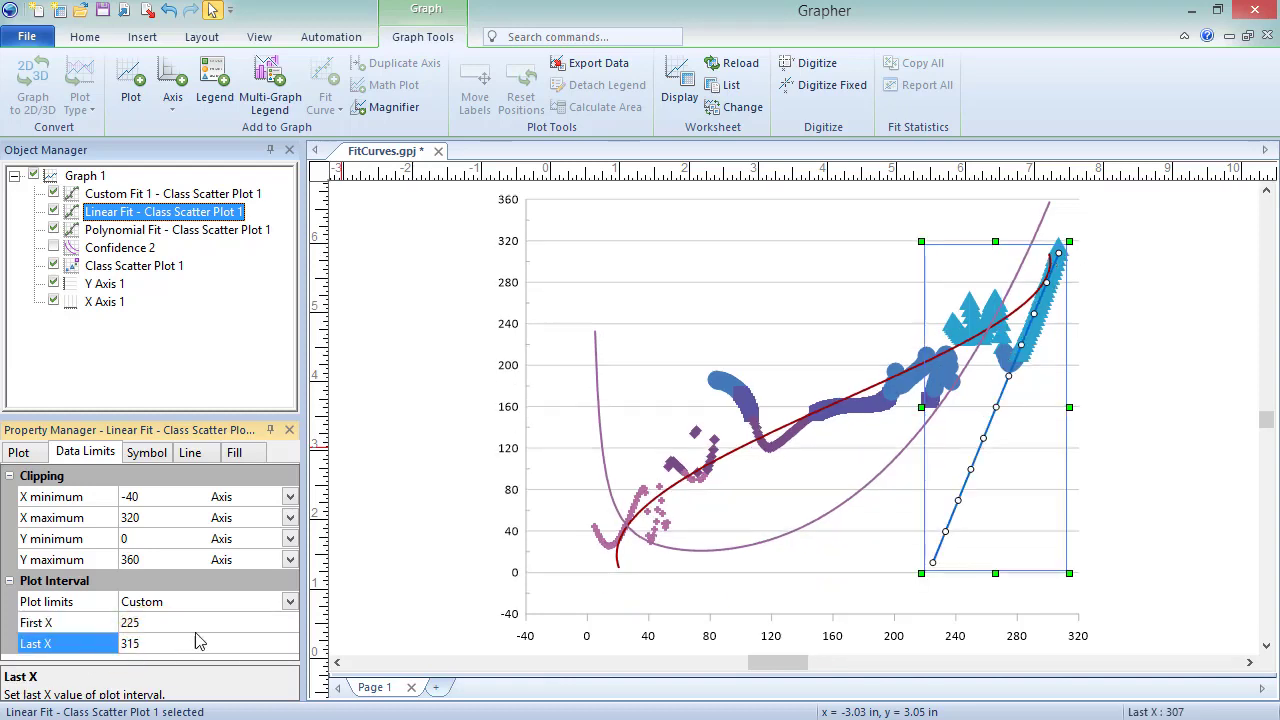
{"action": "left_click", "coordinate": [214, 630]}
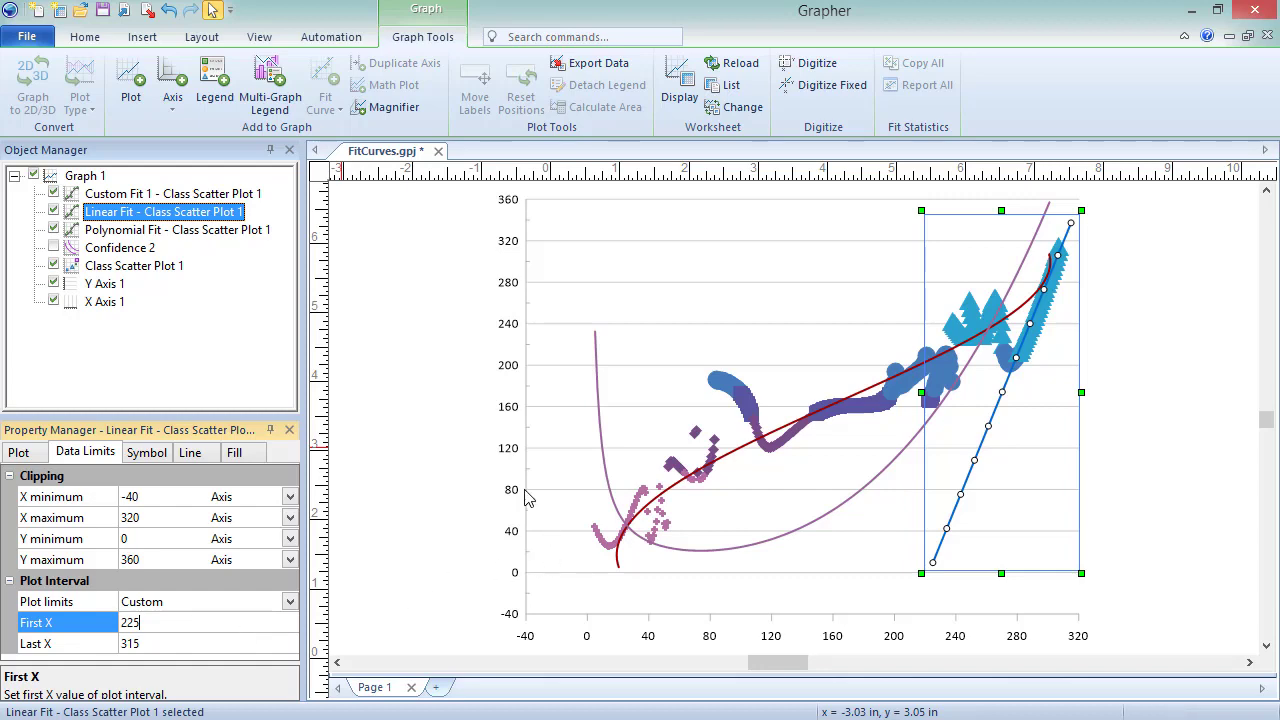
{"action": "left_click", "coordinate": [112, 265]}
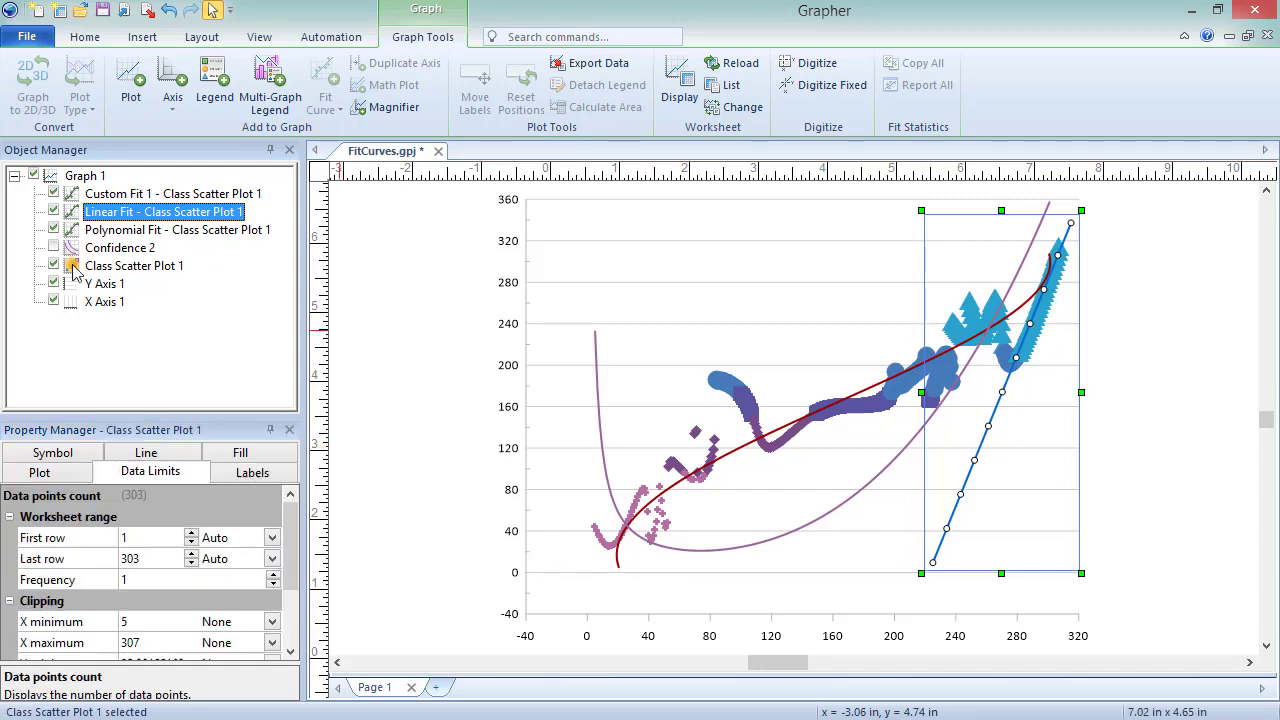
- Drag Graph 1 toward the left of the page and zoom out
{"action": "left_click", "coordinate": [539, 378]}
{"action": "left_click_drag", "start_coordinate": [465, 369], "coordinate": [366, 380]}
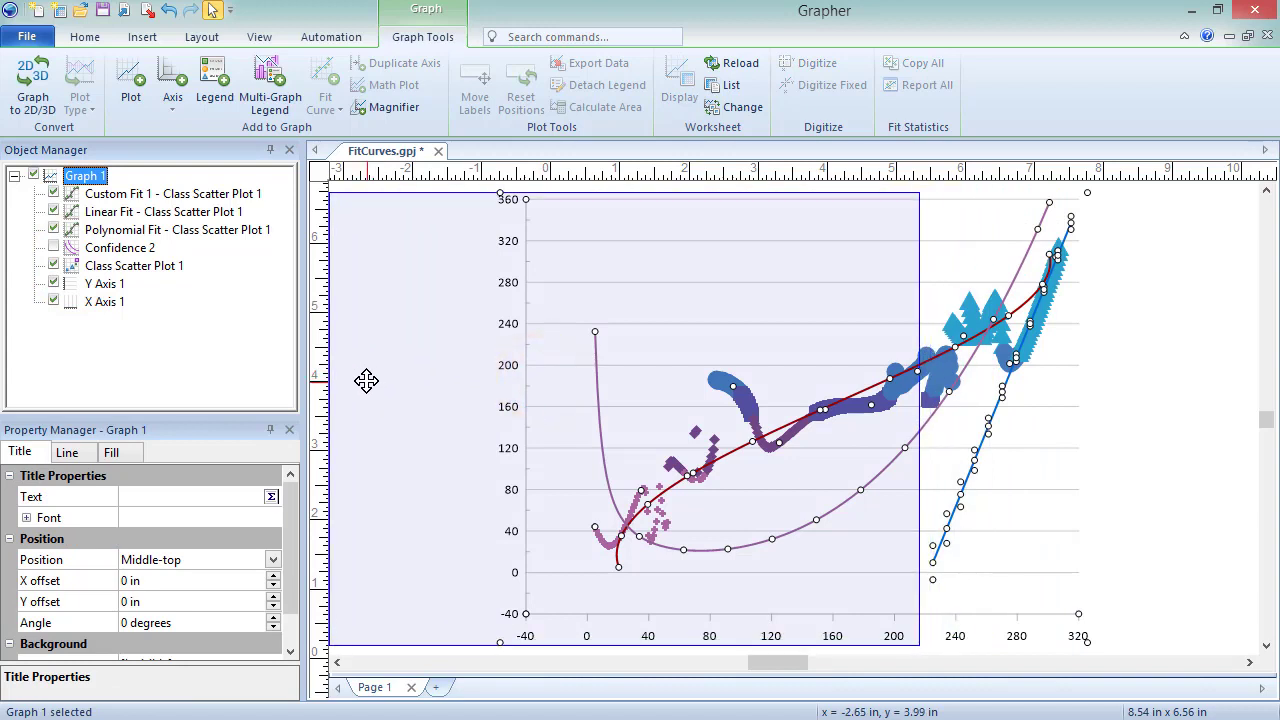
{"action": "scroll", "coordinate": [903, 550], "scroll_direction": "down", "scroll_amount": 1}
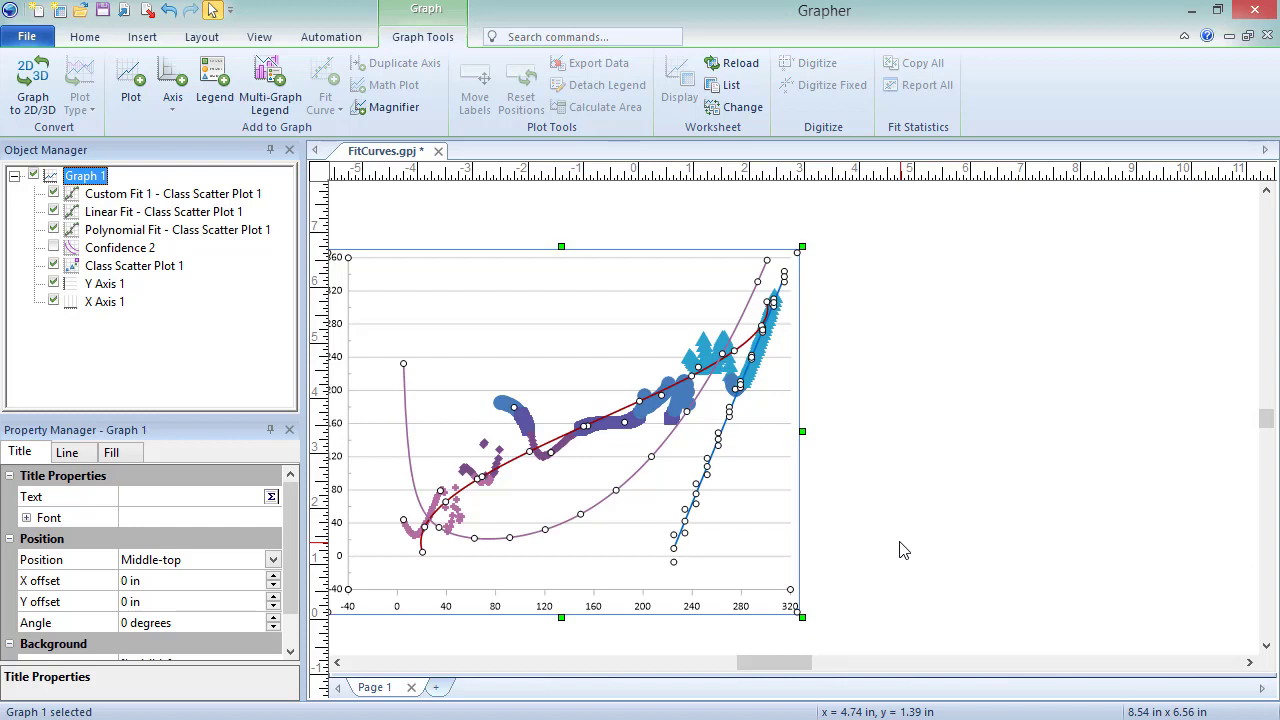
{"action": "left_click", "coordinate": [75, 264]}
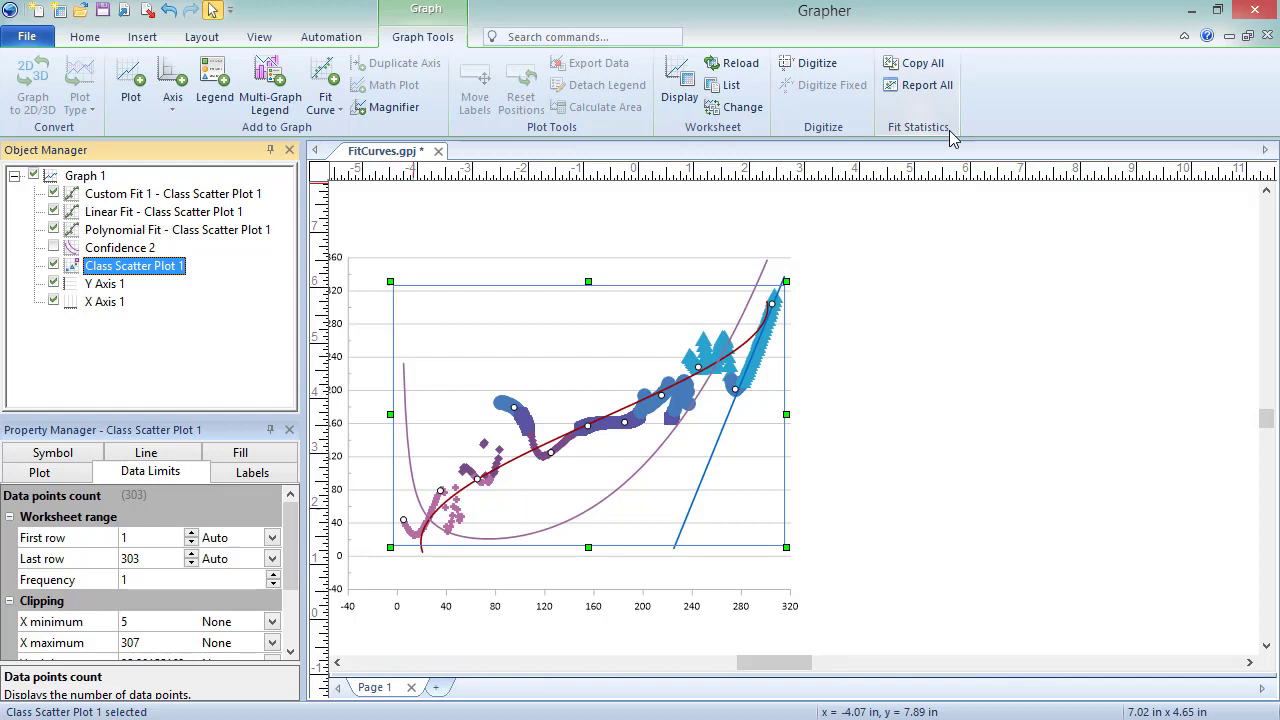
- Insert Custom Fit 1's fit statistics as a text block right of the graph
{"action": "left_click", "coordinate": [72, 195]}
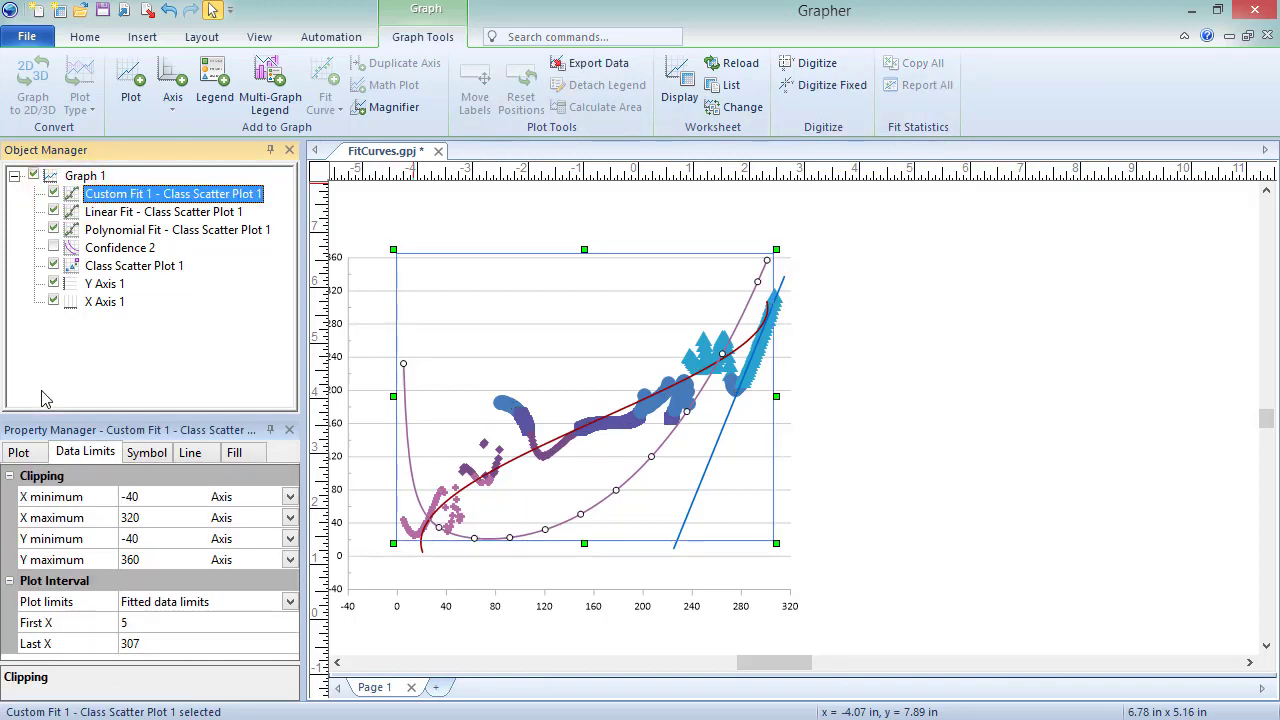
{"action": "left_click", "coordinate": [22, 451]}
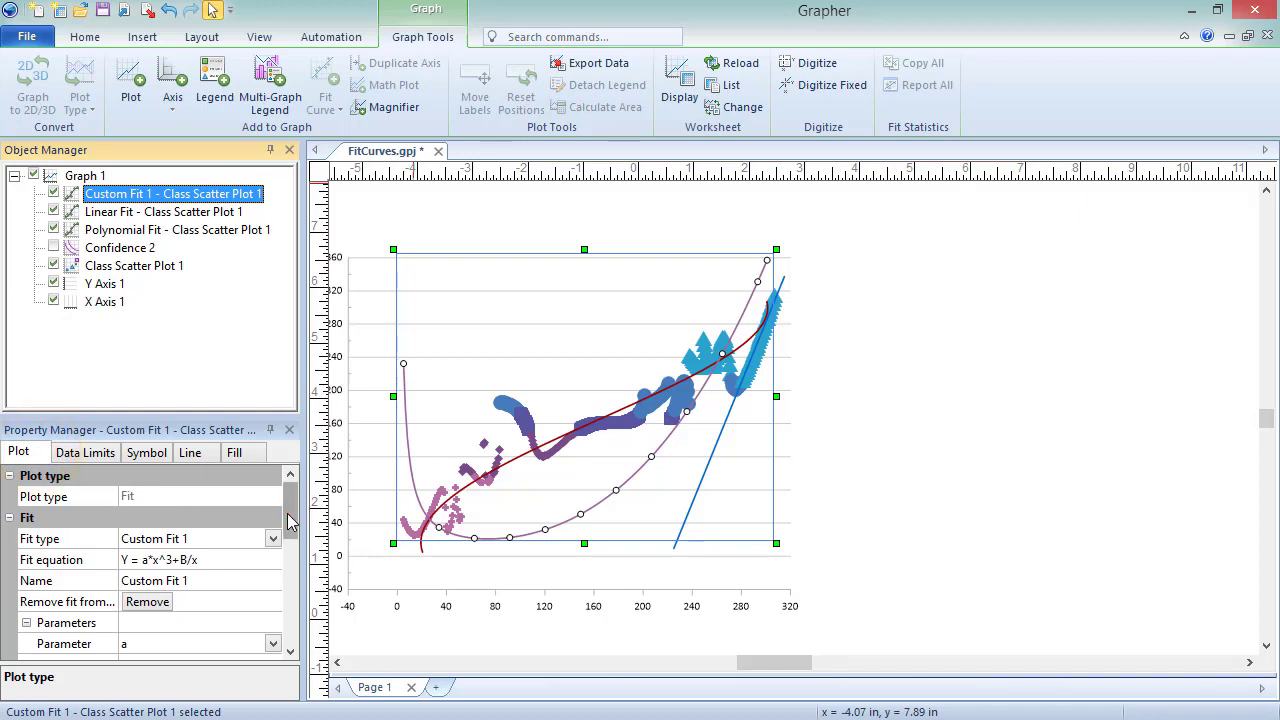
{"action": "left_click_drag", "start_coordinate": [290, 495], "coordinate": [288, 630]}
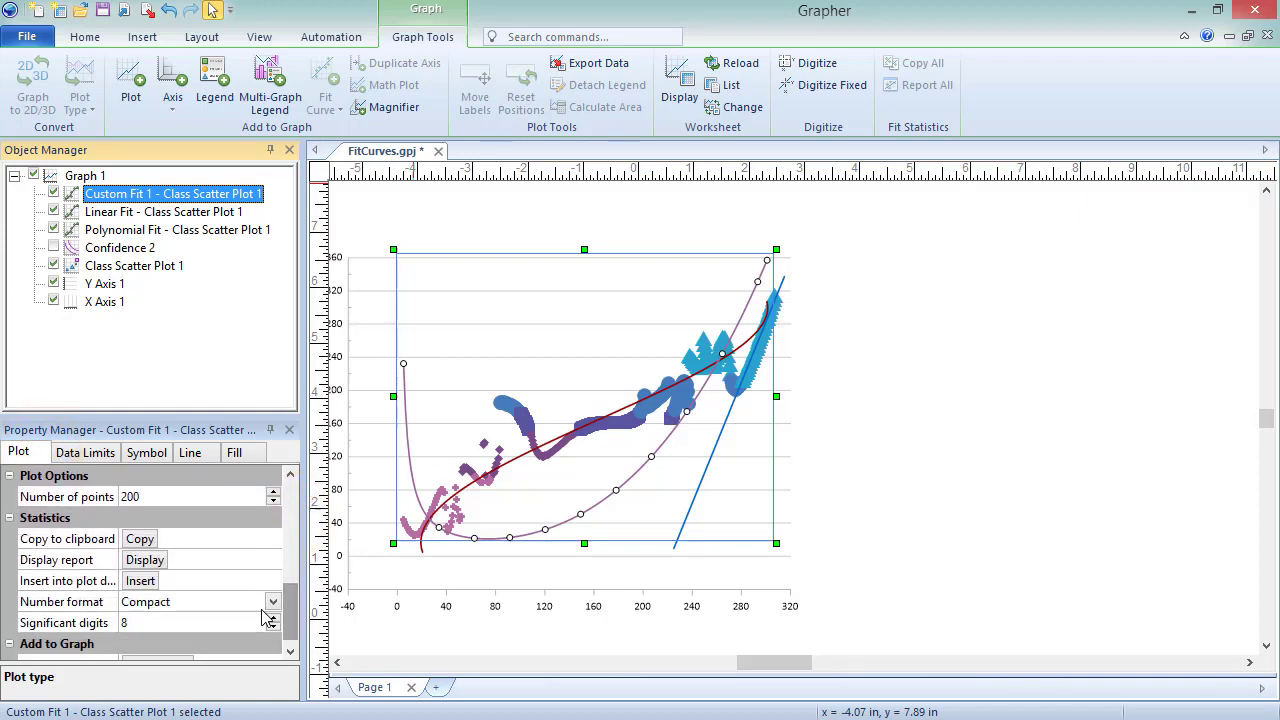
{"action": "left_click", "coordinate": [145, 583]}
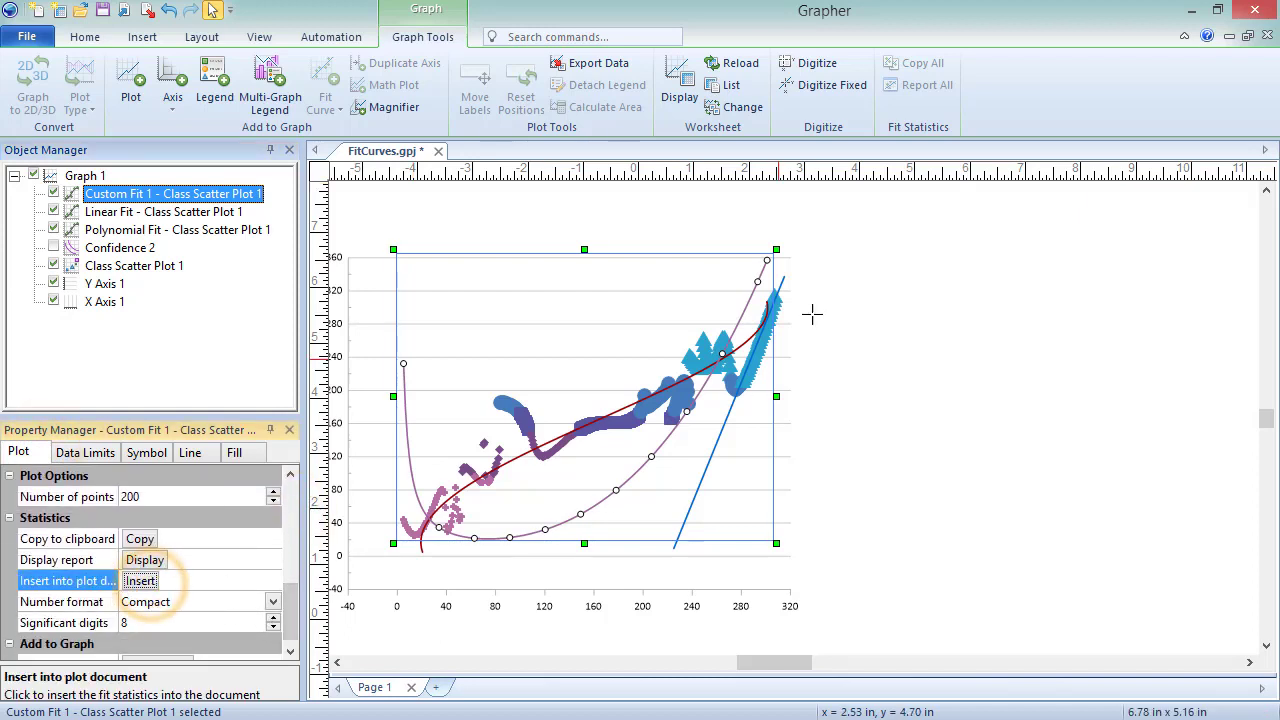
{"action": "left_click", "coordinate": [831, 198]}
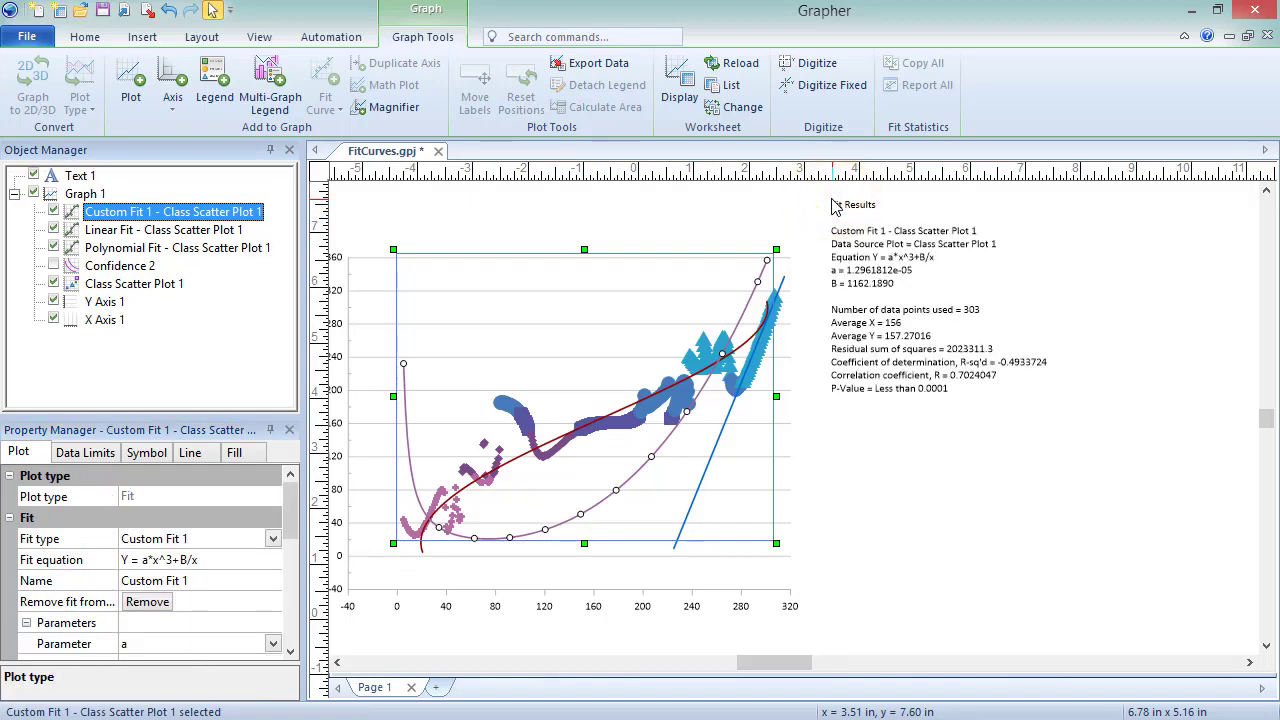
- Inspect the Fit Results text in the editor, then cancel without changes
{"action": "double_click", "coordinate": [834, 206]}
{"action": "left_click_drag", "start_coordinate": [400, 120], "coordinate": [400, 29]}
{"action": "left_click_drag", "start_coordinate": [686, 286], "coordinate": [997, 708]}
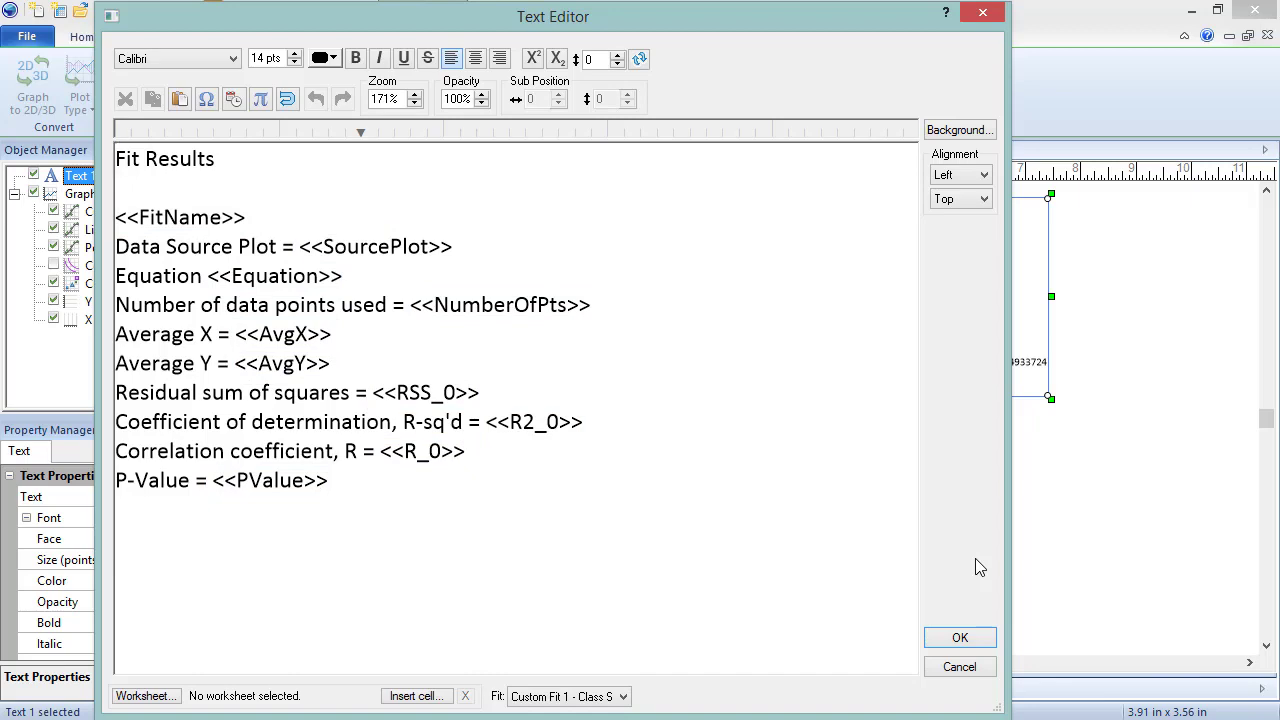
{"action": "left_click", "coordinate": [988, 667]}
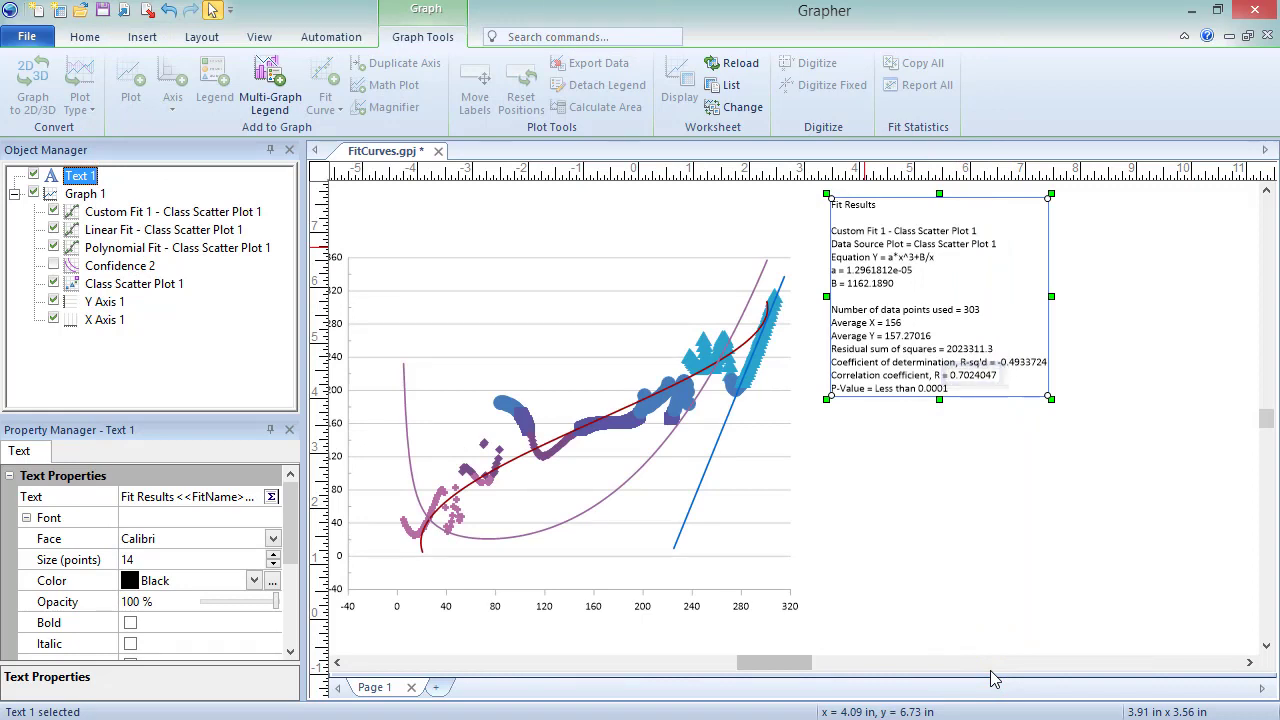
- Give Custom Fit 1's statistics Fixed number format with 2 decimal places, e.g. B = 1162.19, R = 0.70
{"action": "left_click", "coordinate": [992, 672]}
{"action": "left_click", "coordinate": [76, 212]}
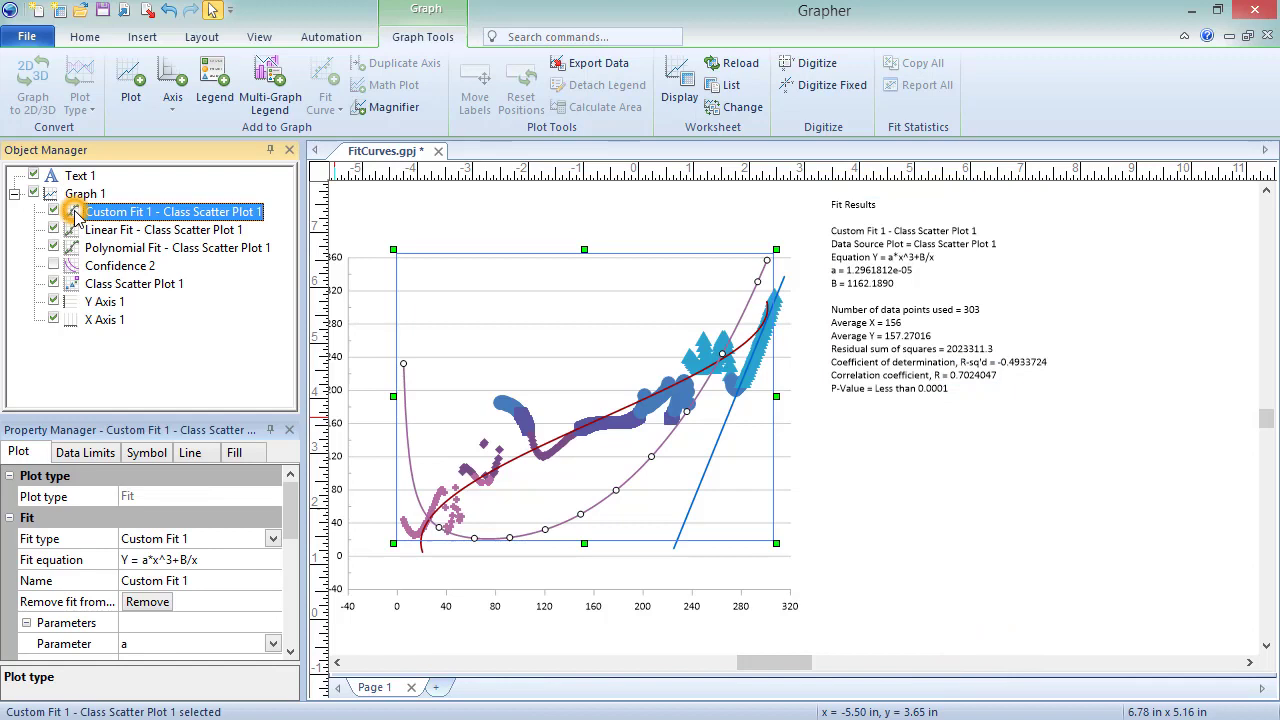
{"action": "left_click_drag", "start_coordinate": [290, 530], "coordinate": [296, 637]}
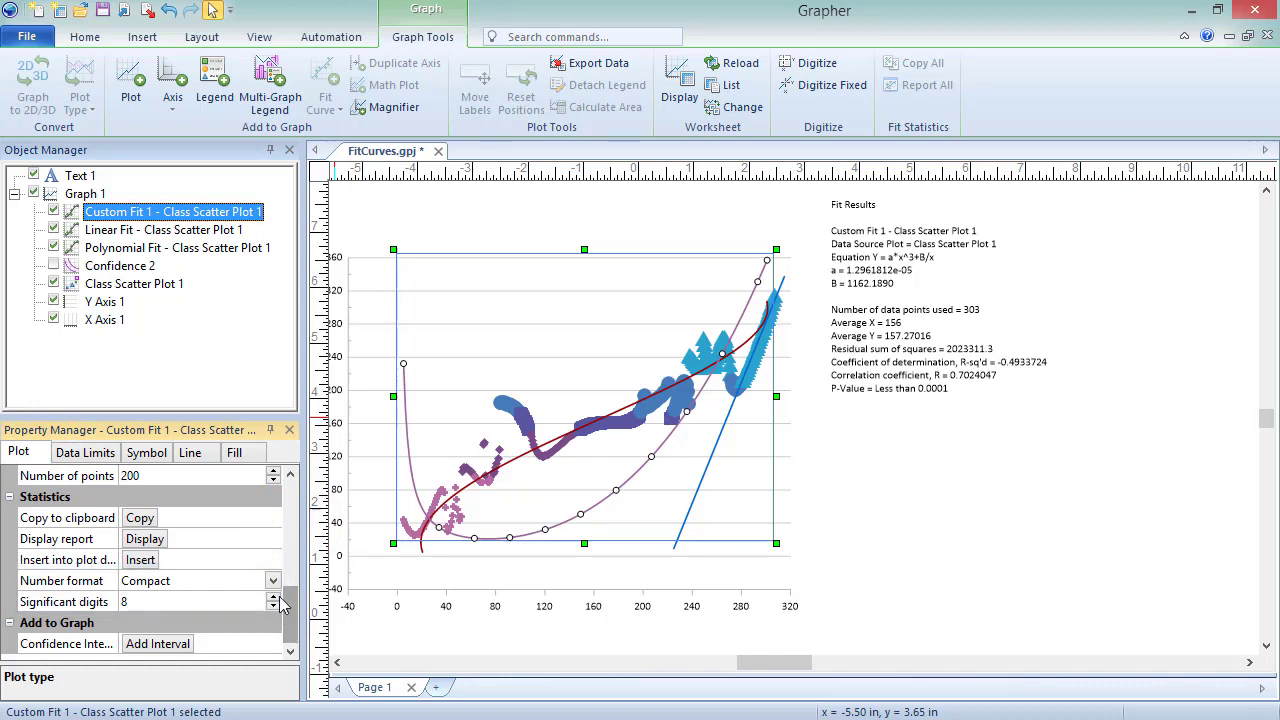
{"action": "left_click", "coordinate": [272, 588]}
{"action": "left_click", "coordinate": [258, 612]}
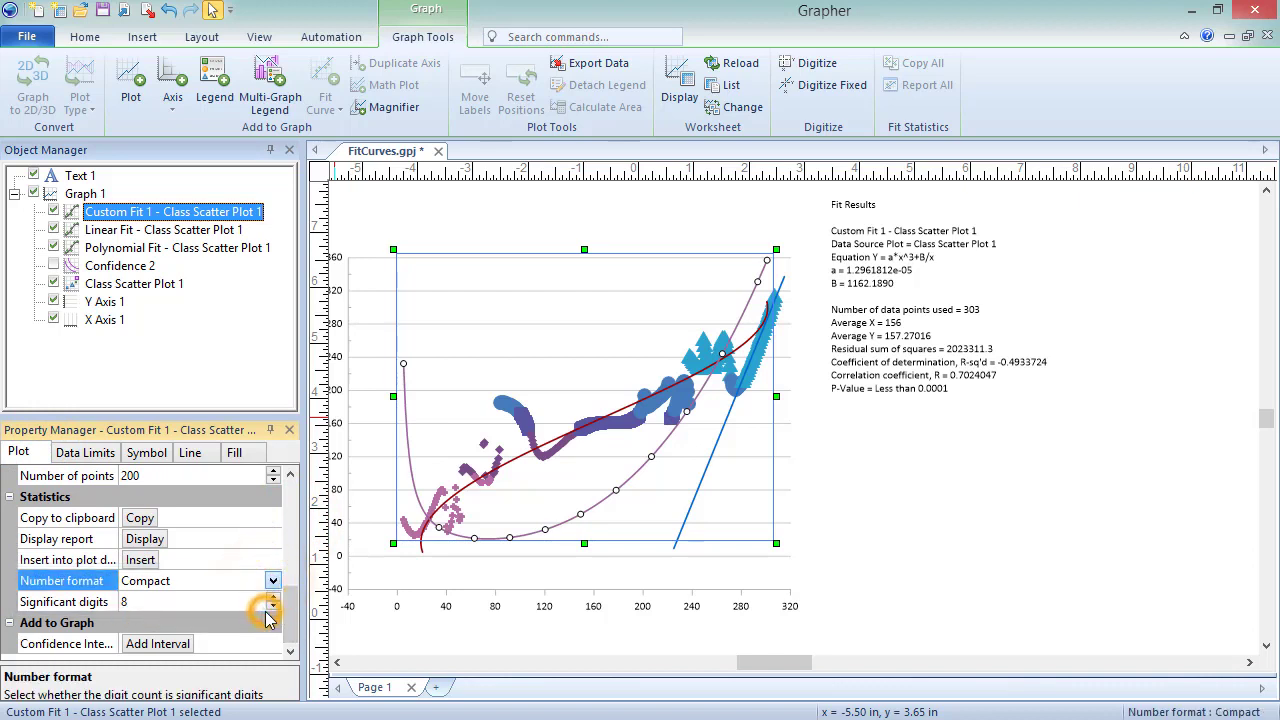
{"action": "left_click", "coordinate": [199, 603]}
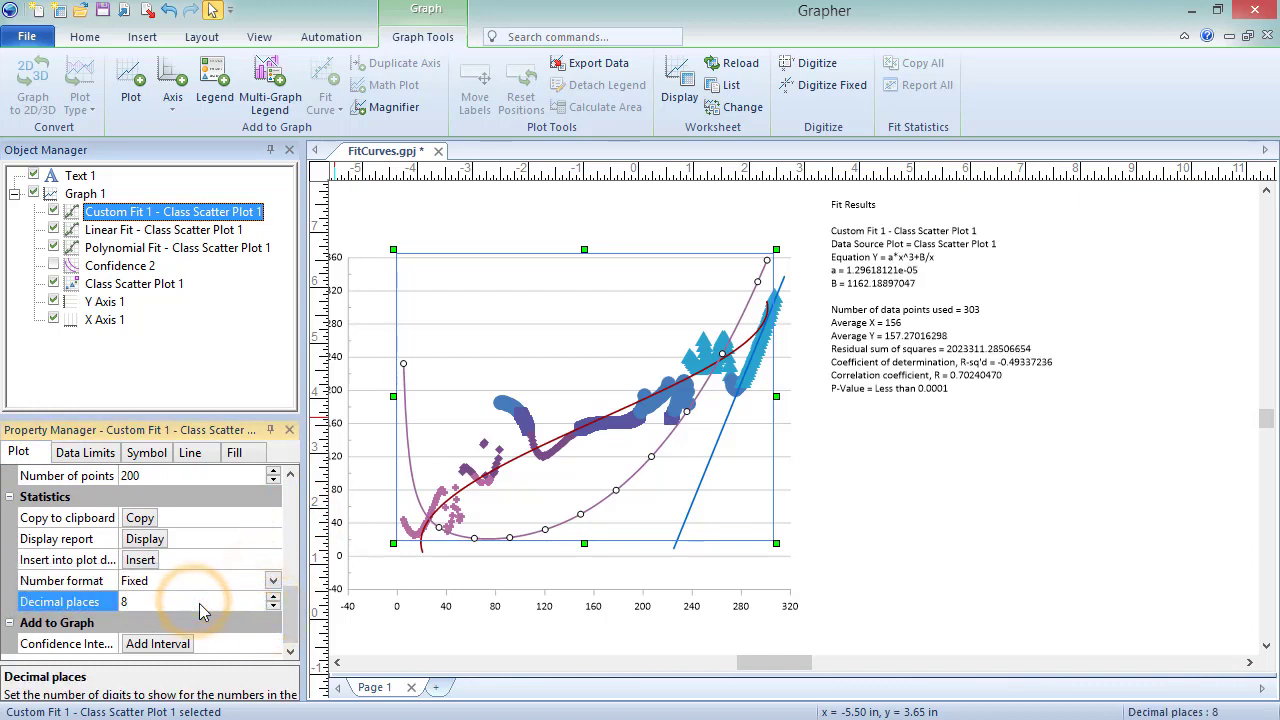
{"action": "key", "text": "BackSpace"}
{"action": "type", "text": "2"}
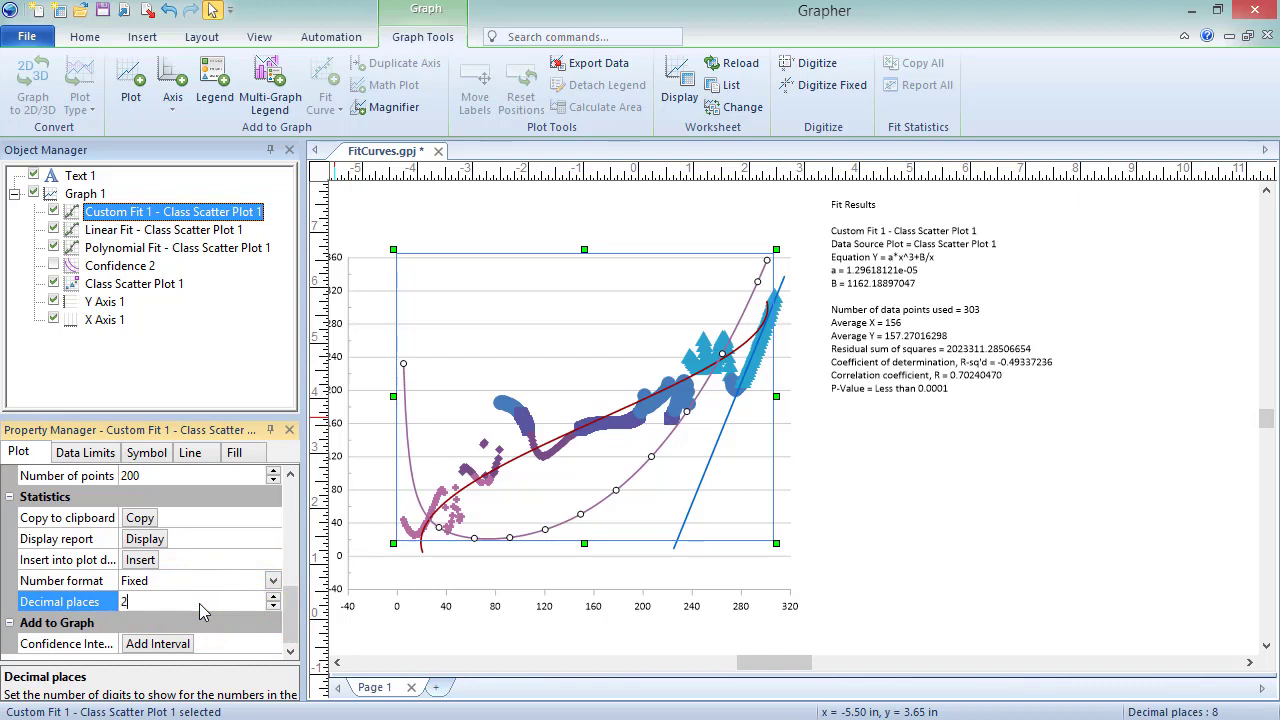
{"action": "left_click", "coordinate": [199, 603]}
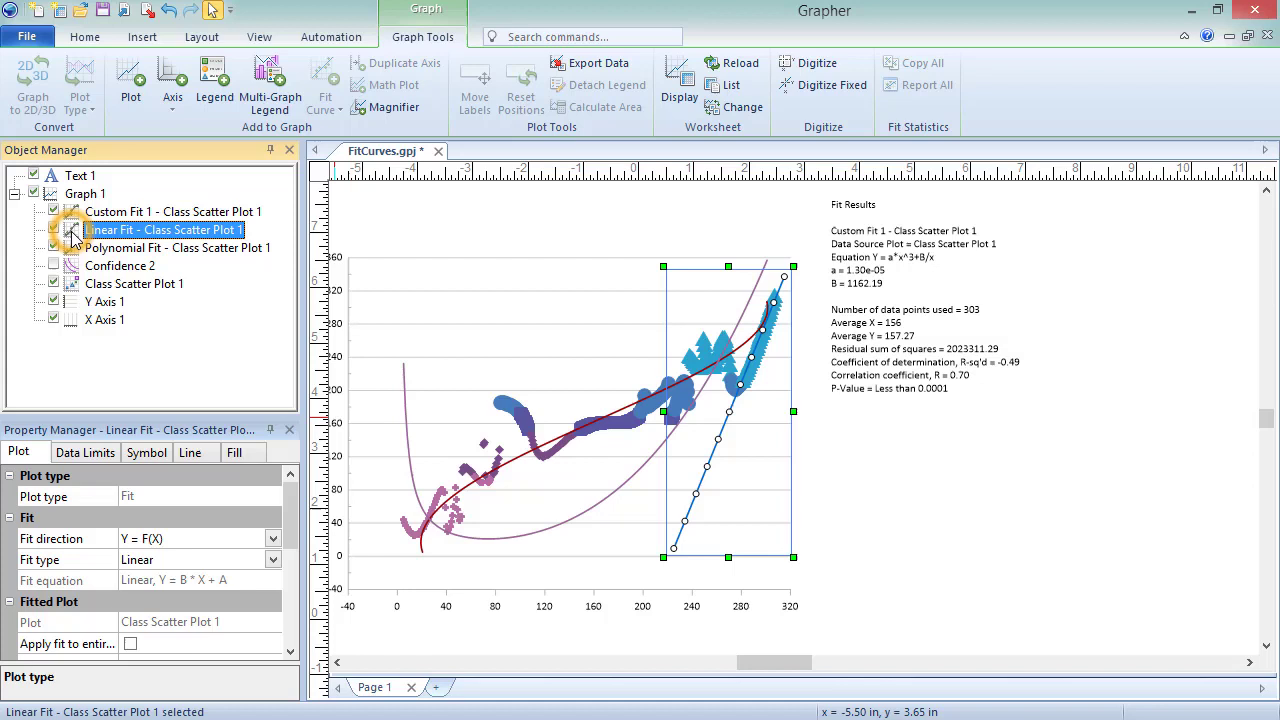
{"action": "left_click", "coordinate": [42, 454]}
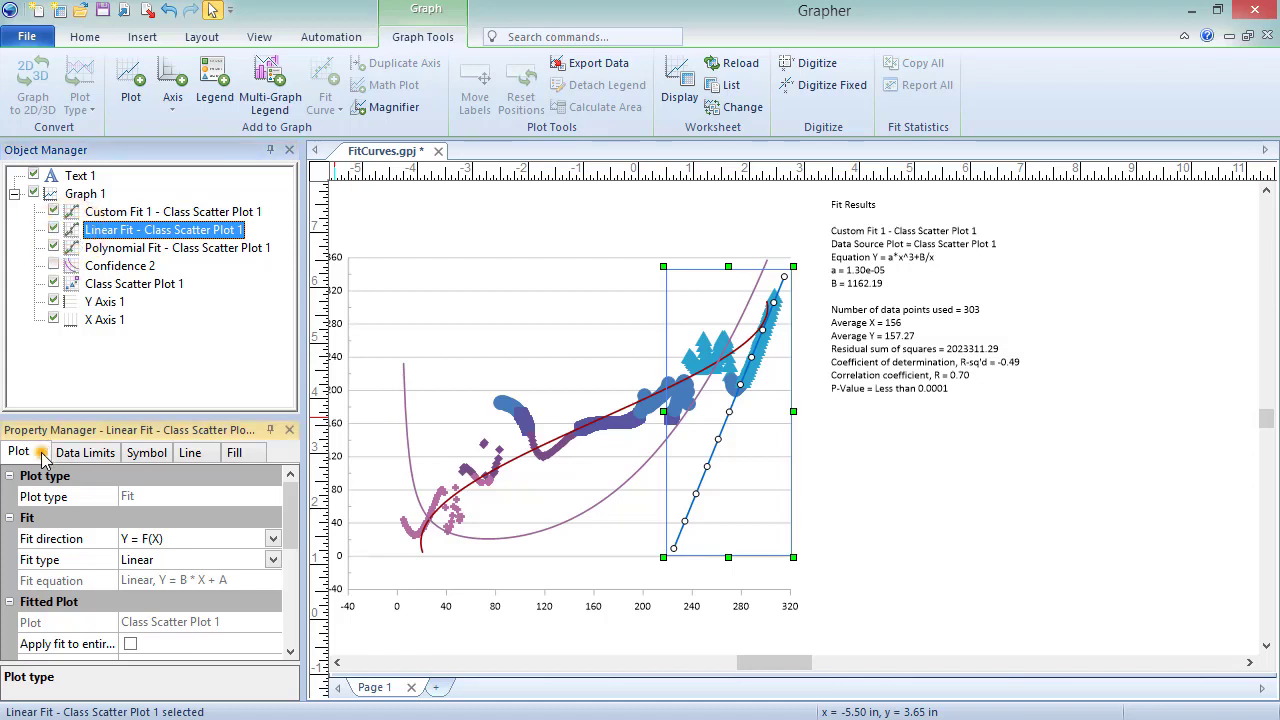
{"action": "left_click_drag", "start_coordinate": [289, 515], "coordinate": [300, 630]}
{"action": "left_click", "coordinate": [163, 540]}
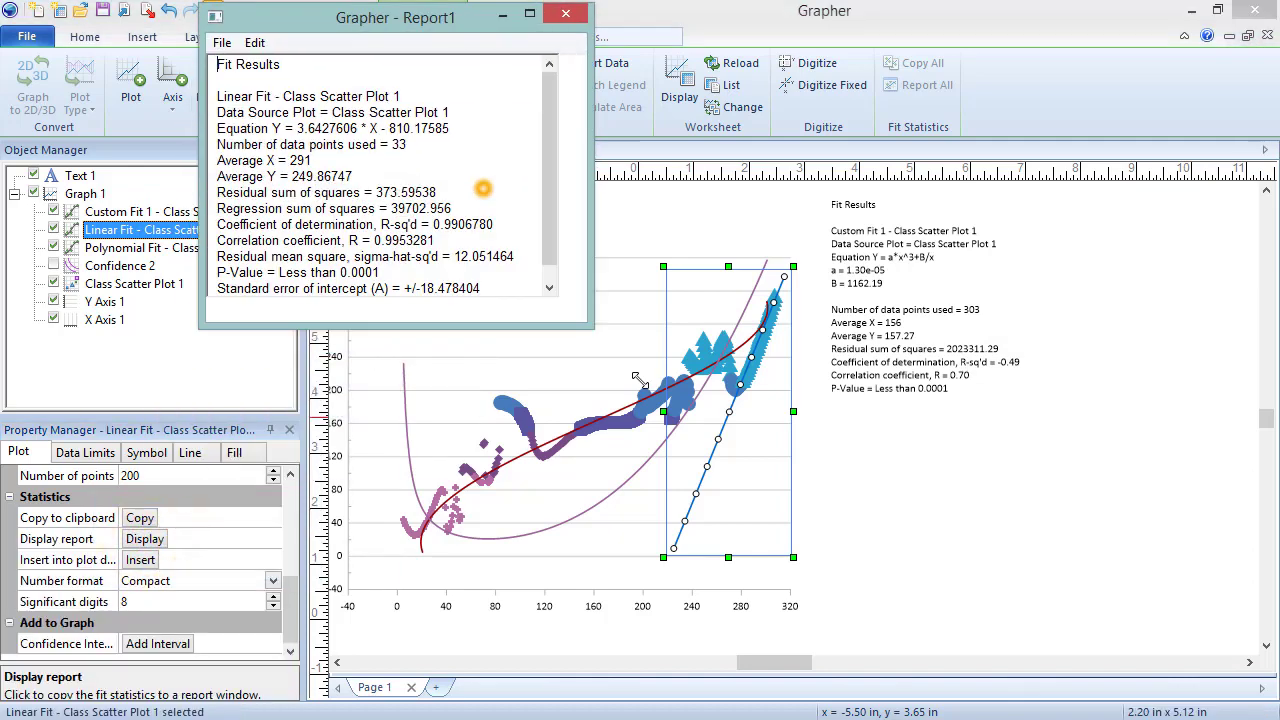
{"action": "left_click_drag", "start_coordinate": [636, 378], "coordinate": [806, 606]}
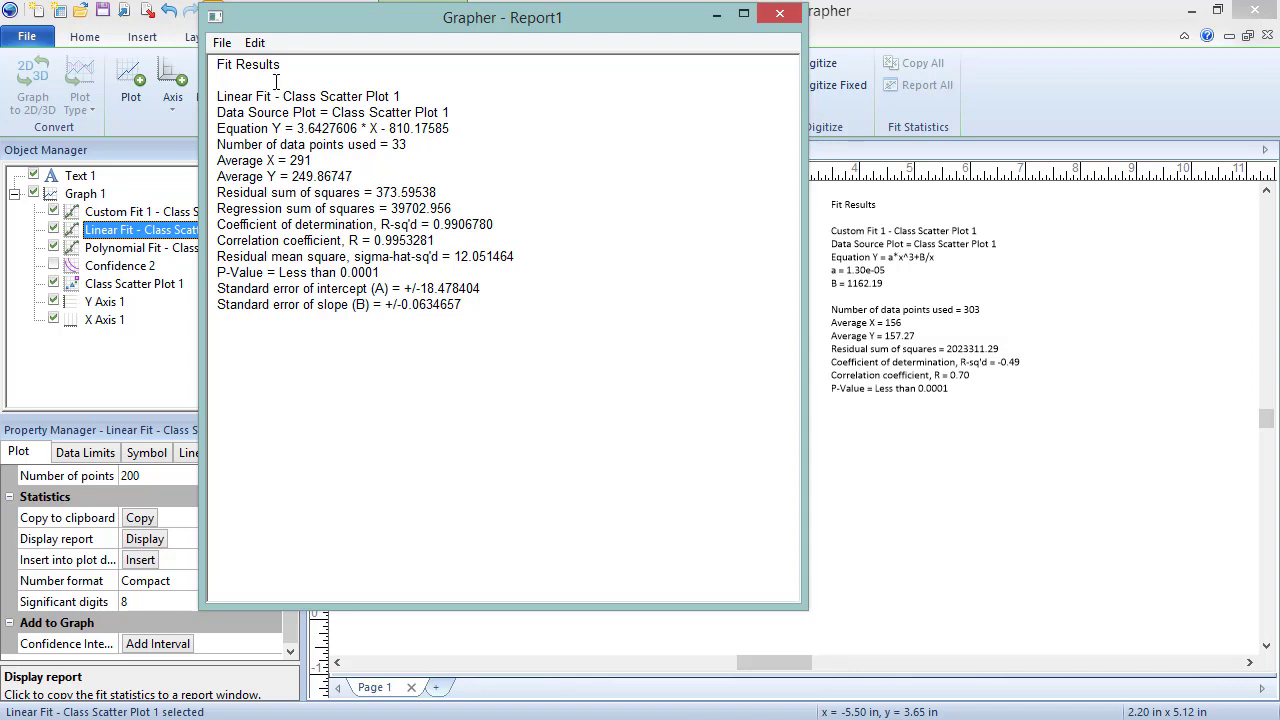
{"action": "left_click", "coordinate": [222, 43]}
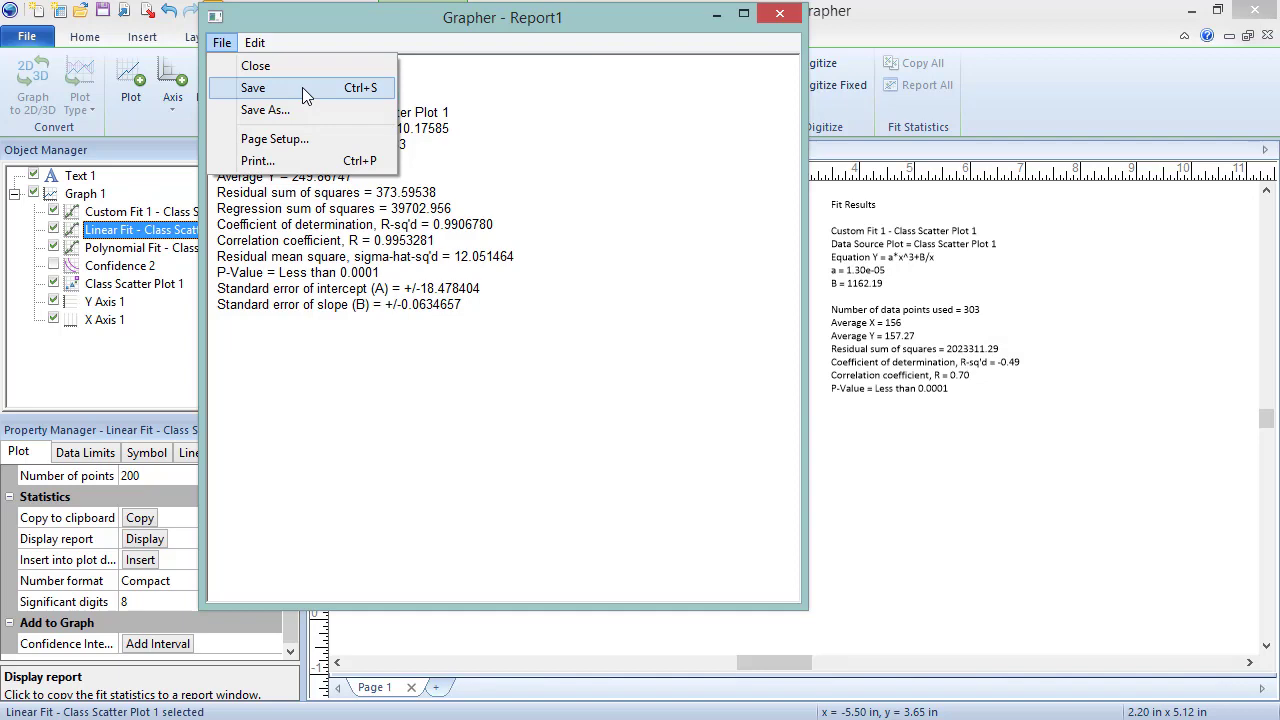
{"action": "left_click", "coordinate": [232, 44]}
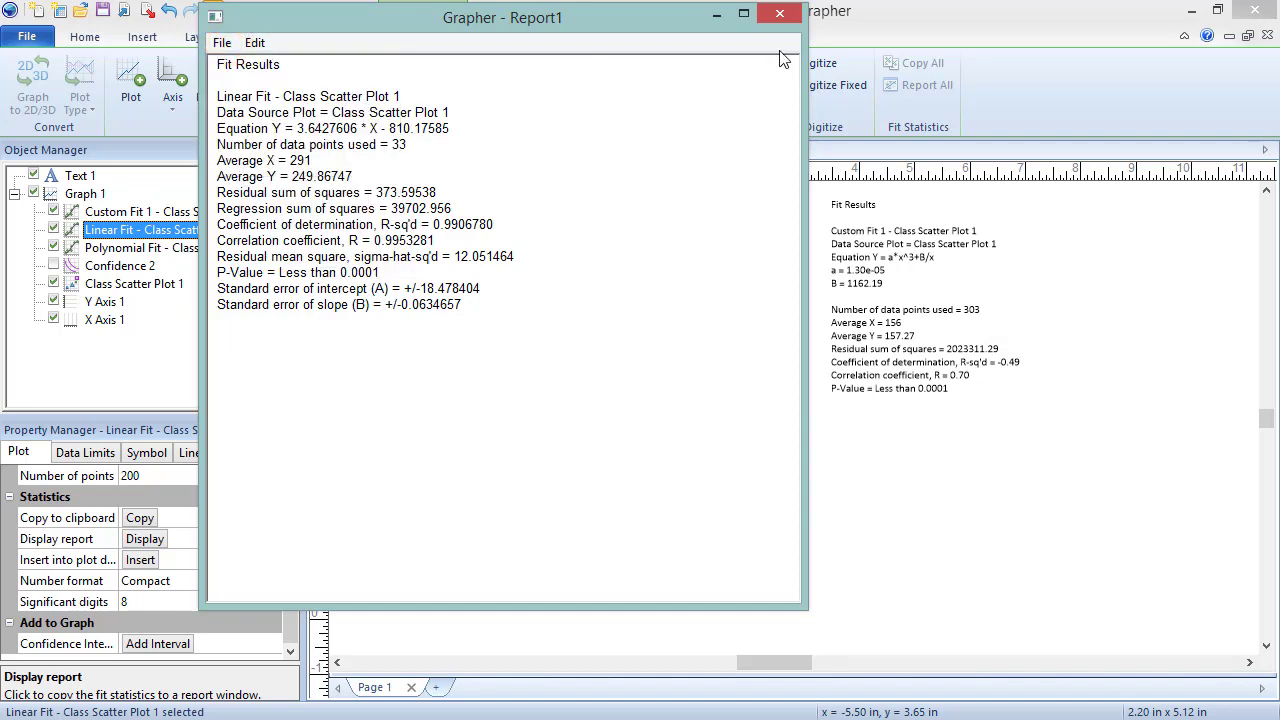
{"action": "left_click", "coordinate": [779, 13]}
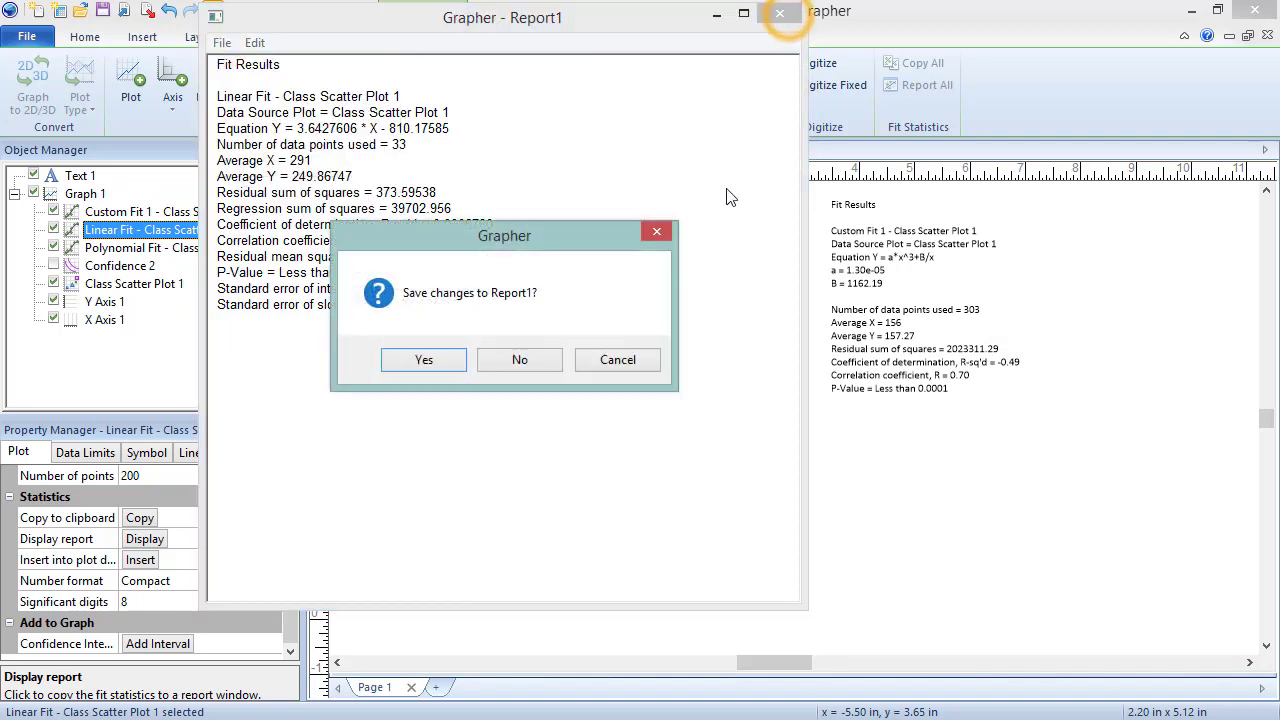
{"action": "left_click", "coordinate": [520, 360]}
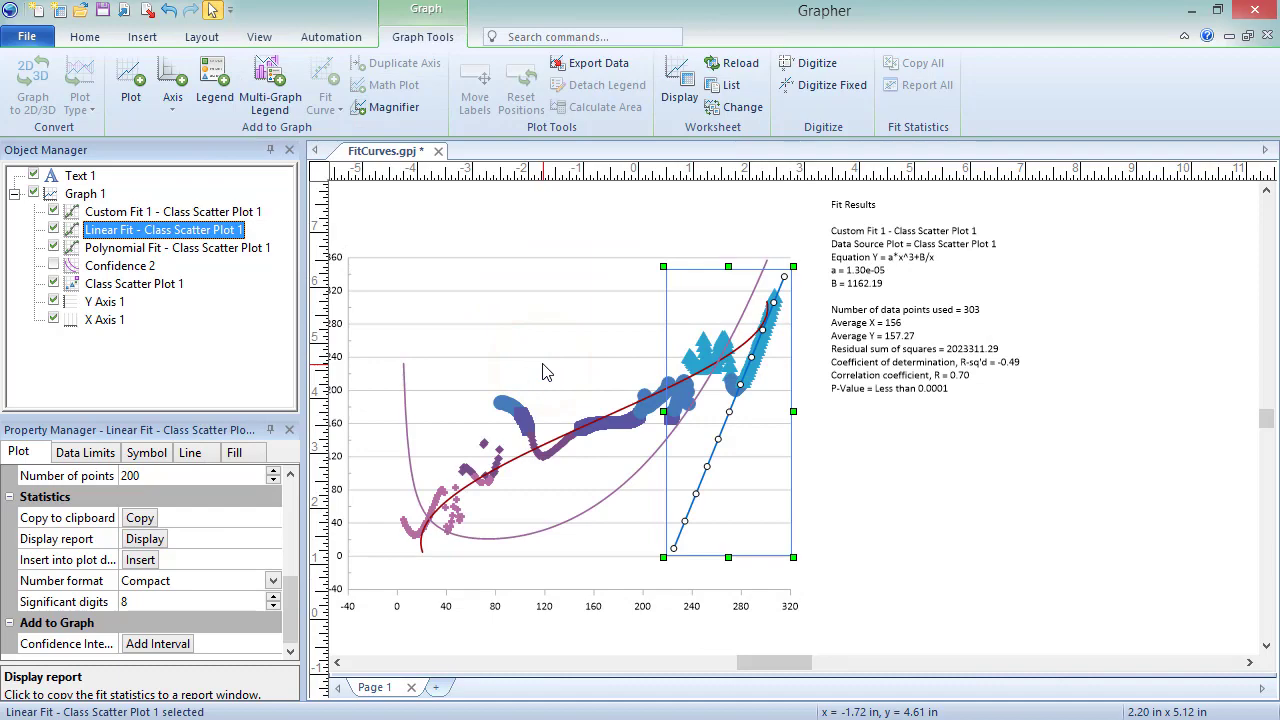